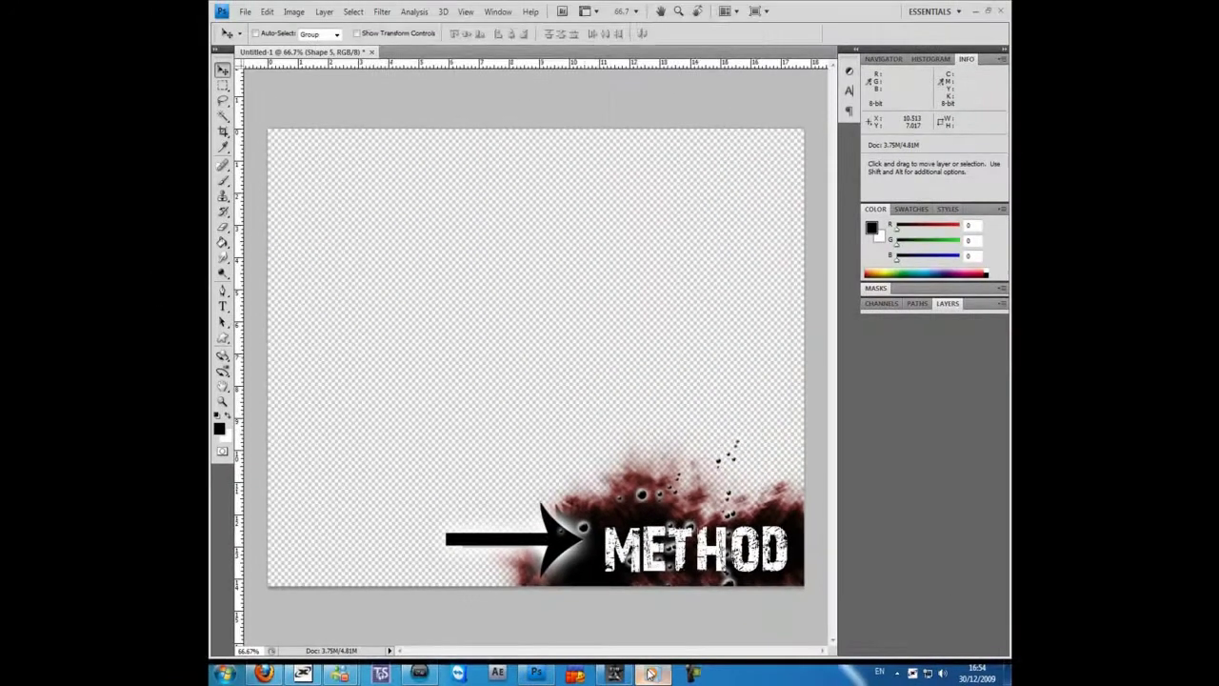
Play the example video in the media player to preview the METHOD overlay on game footage, and minimize the player
{"action": "left_click", "coordinate": [997, 659]}
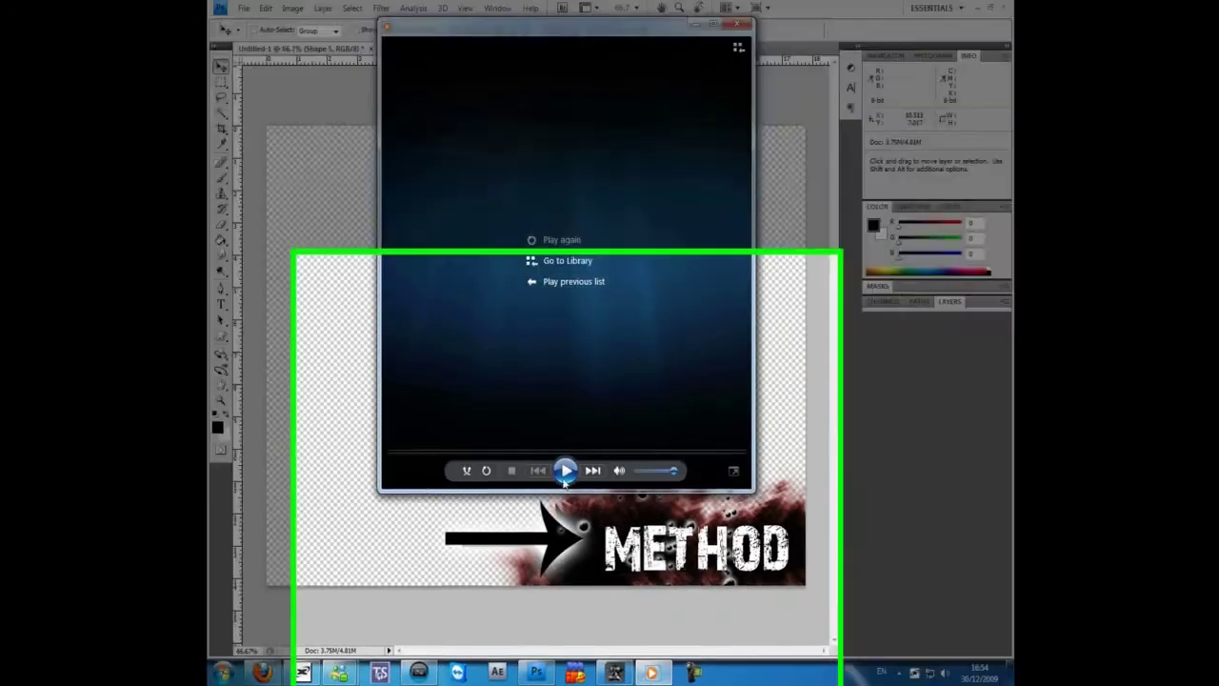
{"action": "left_click", "coordinate": [564, 469]}
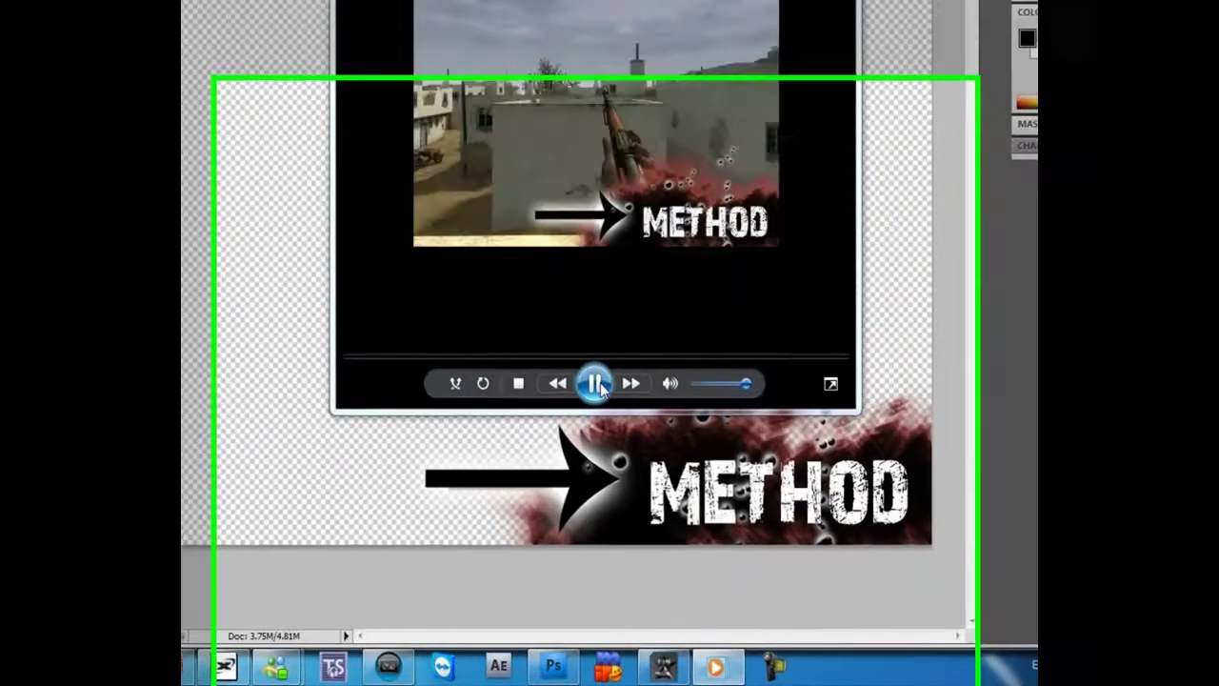
{"action": "left_click", "coordinate": [599, 383]}
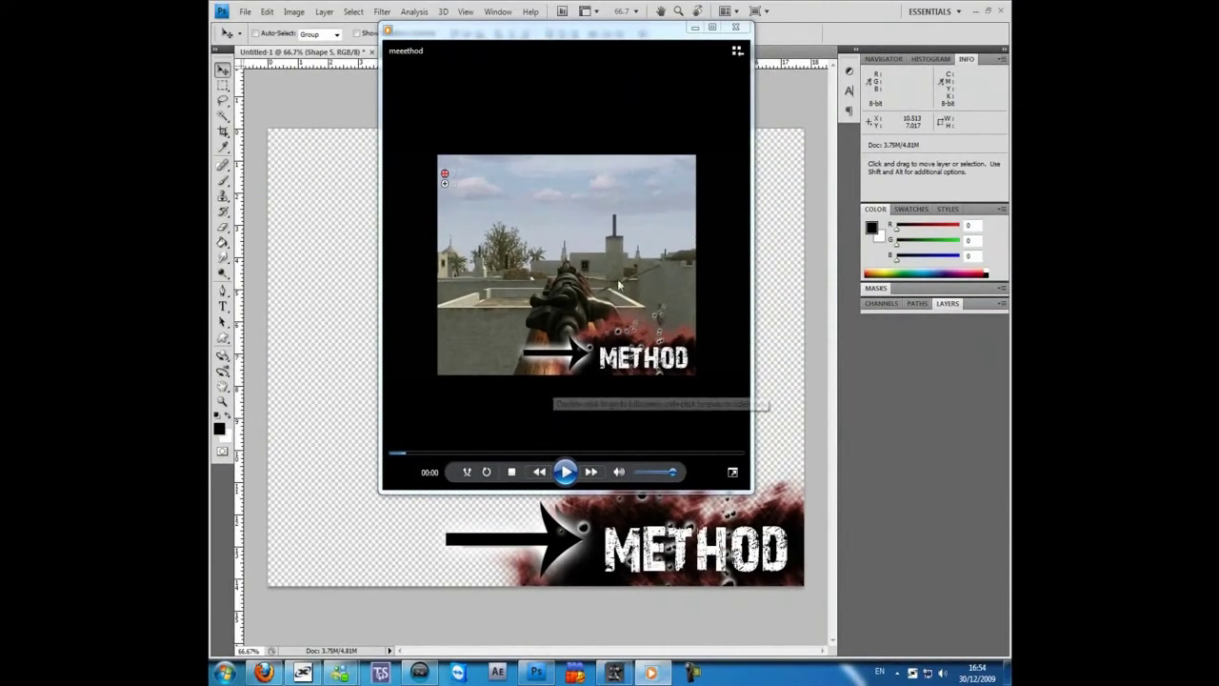
{"action": "left_click", "coordinate": [692, 29]}
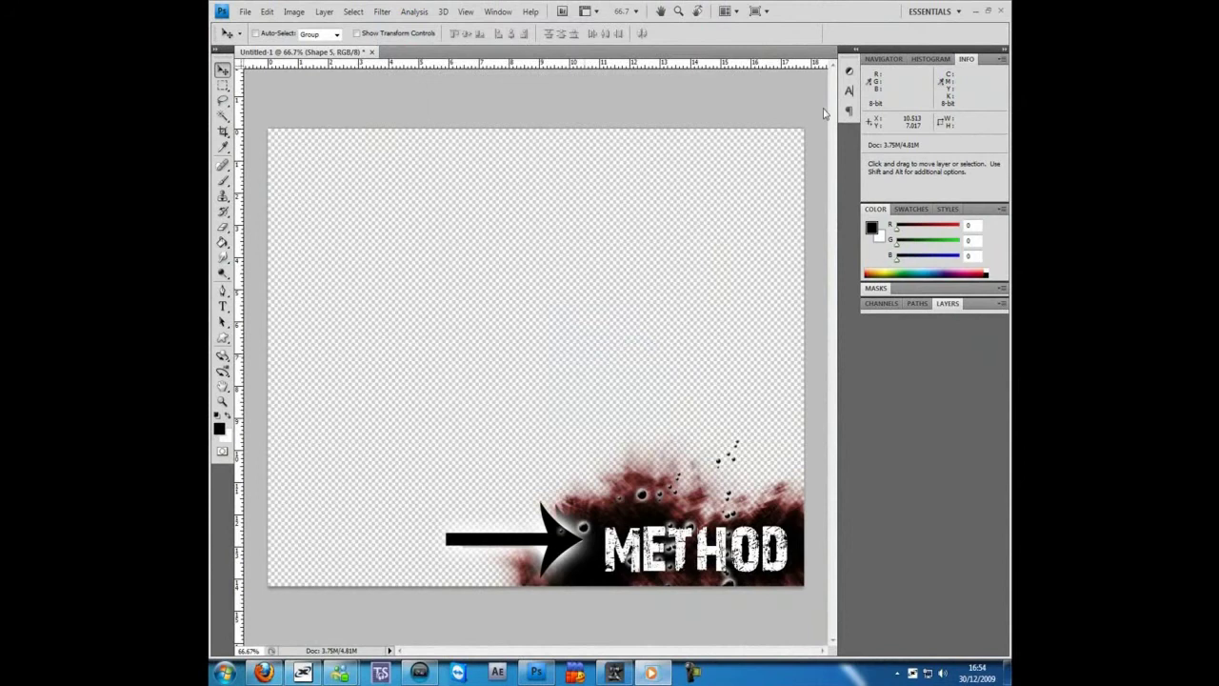
Create a new RGB document of 1280 x 1024 pixels at 72 pixels/inch with transparent background contents
{"action": "left_click", "coordinate": [245, 11]}
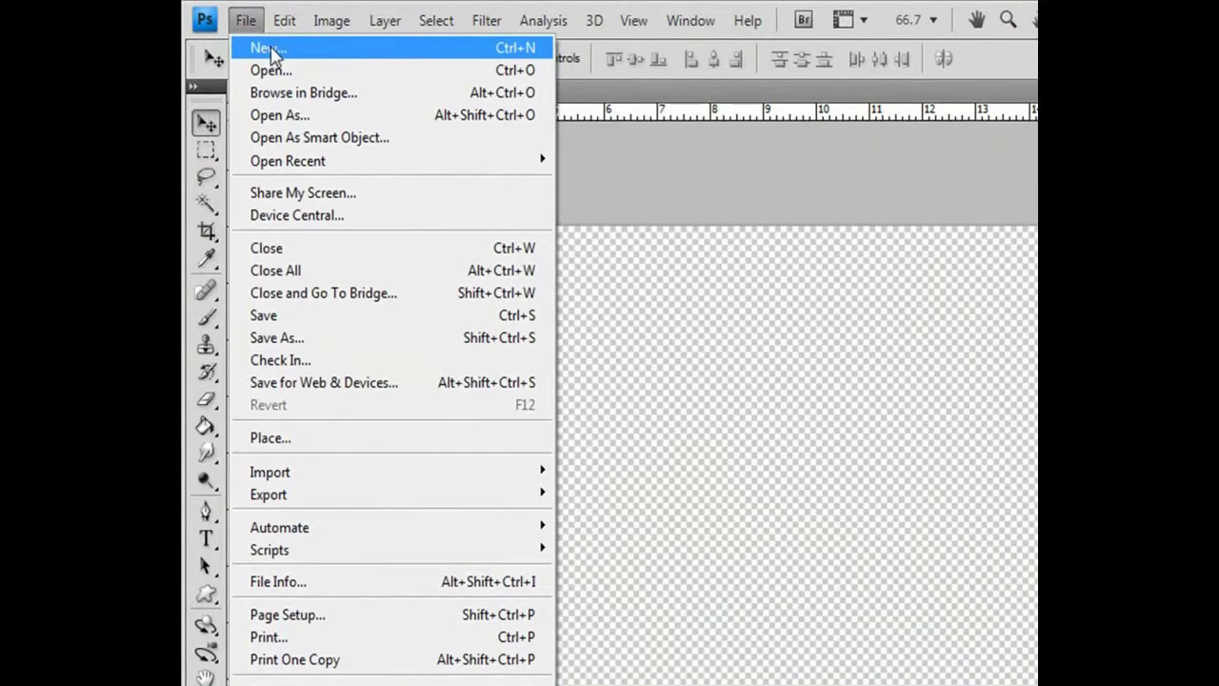
{"action": "left_click", "coordinate": [272, 53]}
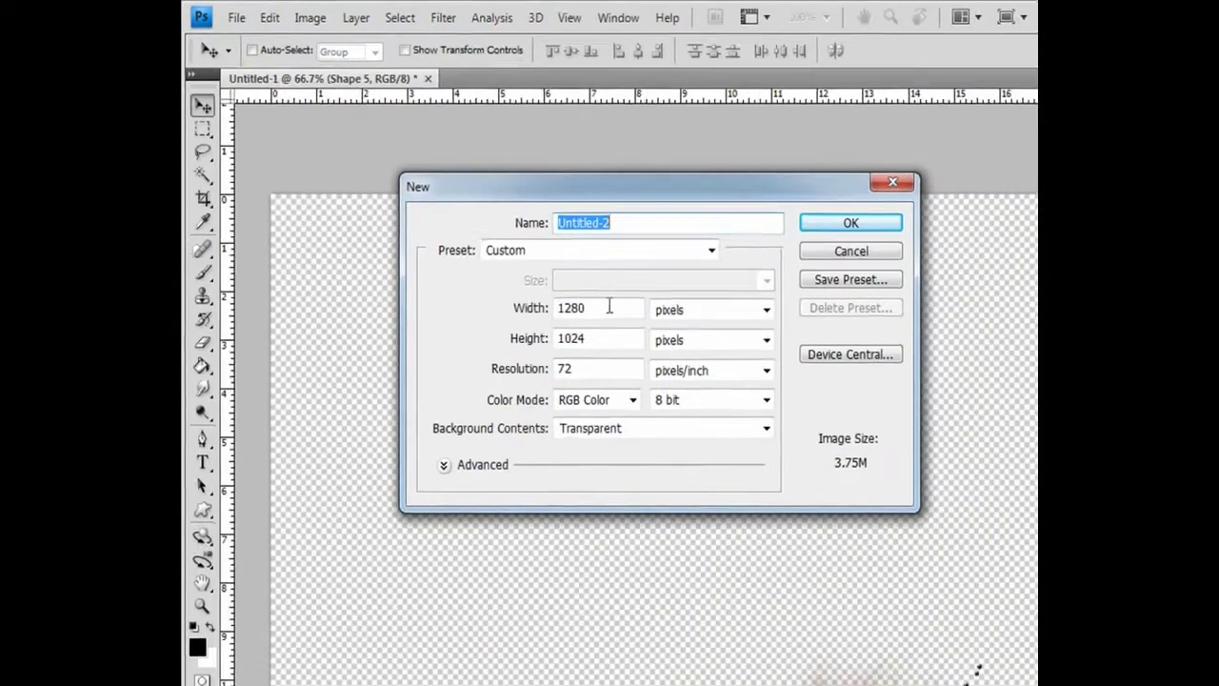
{"action": "double_click", "coordinate": [666, 360]}
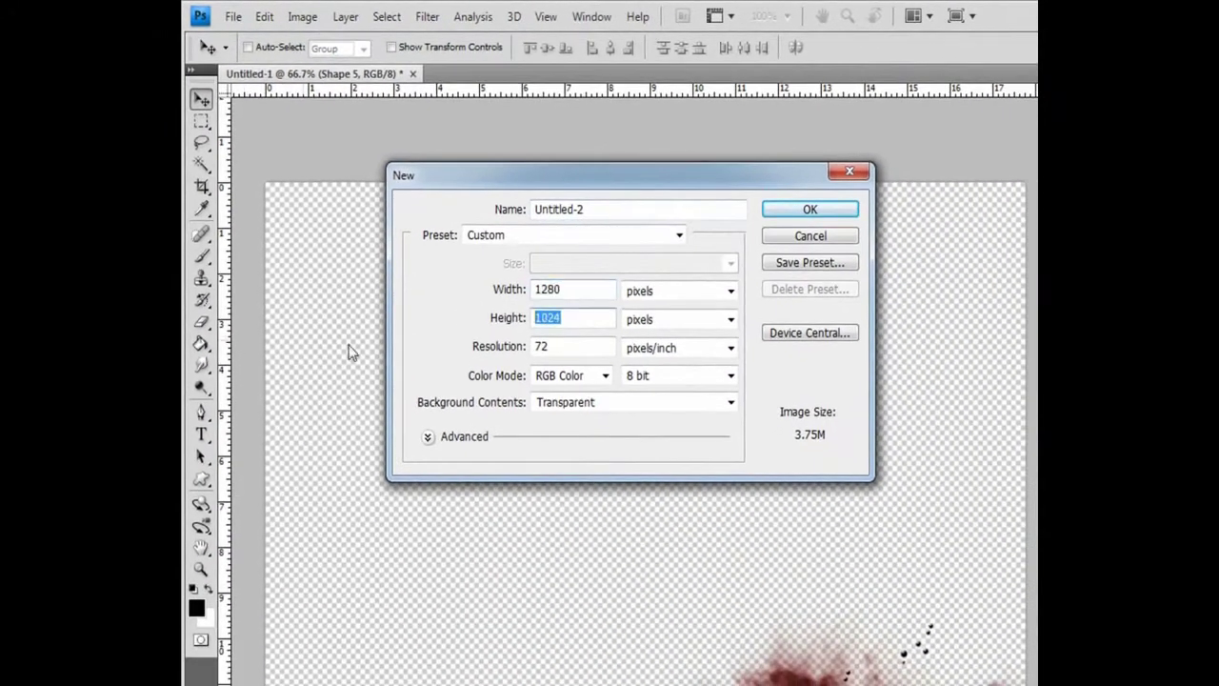
{"action": "left_click", "coordinate": [810, 216]}
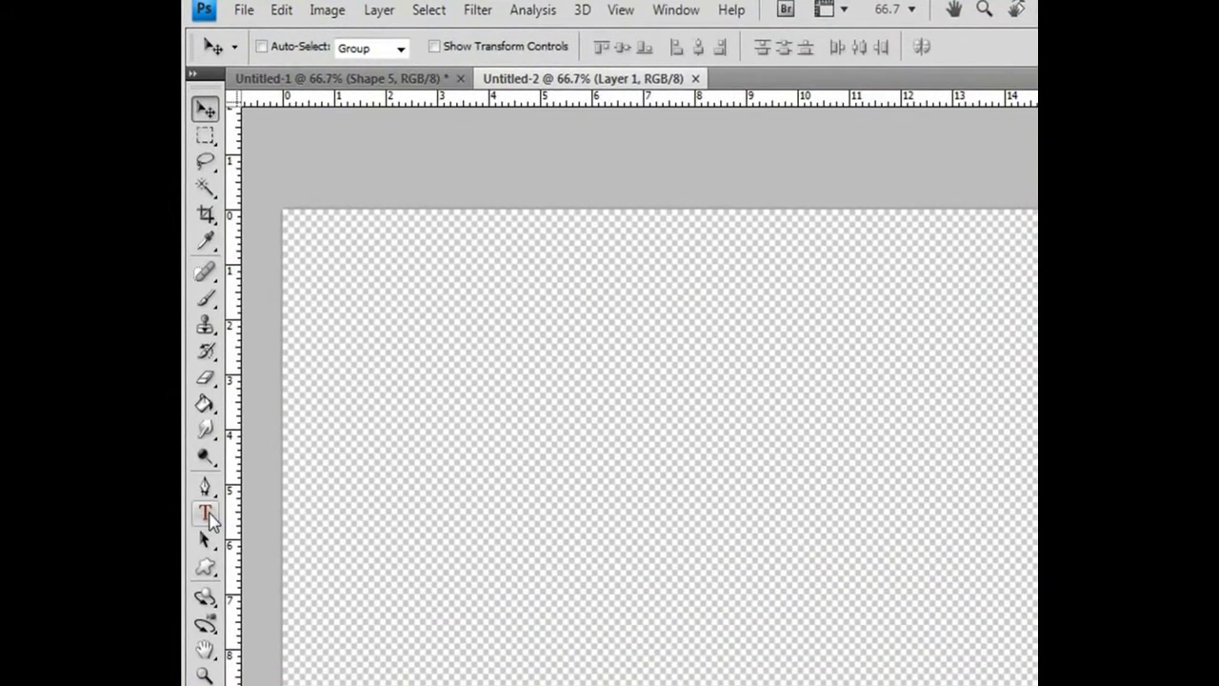
Start an empty text line on the canvas and set its font to 28 Days Later
{"action": "left_click", "coordinate": [207, 514]}
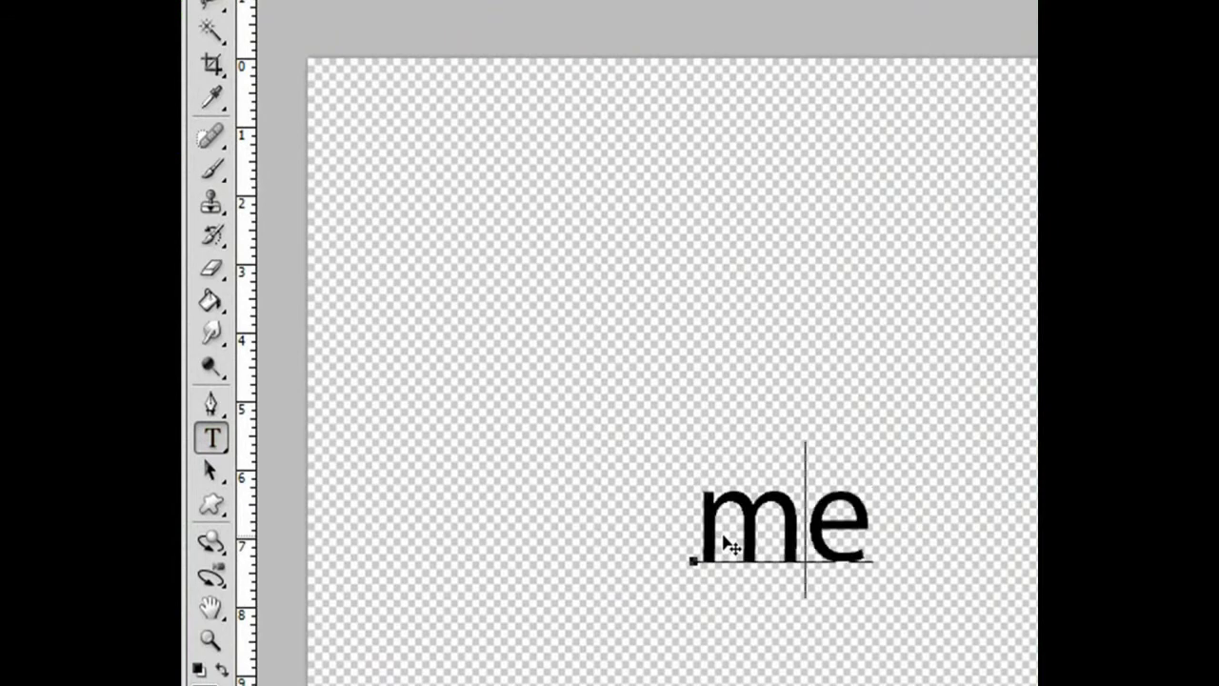
{"action": "key", "text": "BackSpace"}
{"action": "key", "text": "BackSpace"}
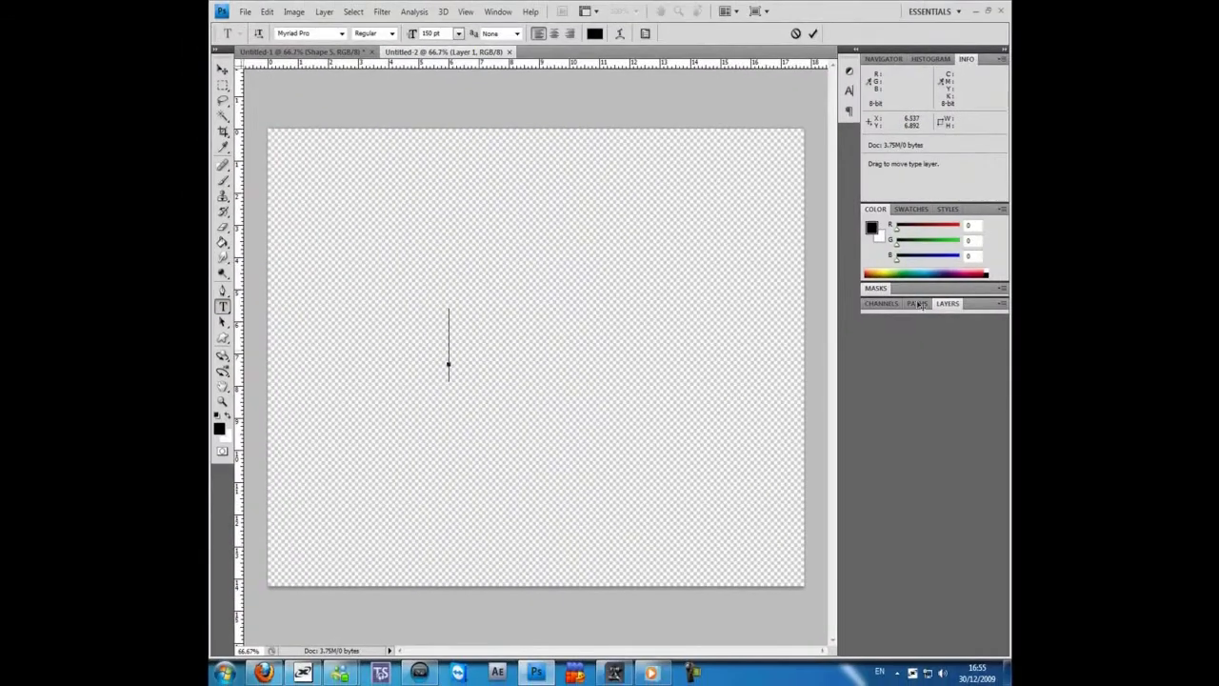
{"action": "left_click", "coordinate": [946, 304]}
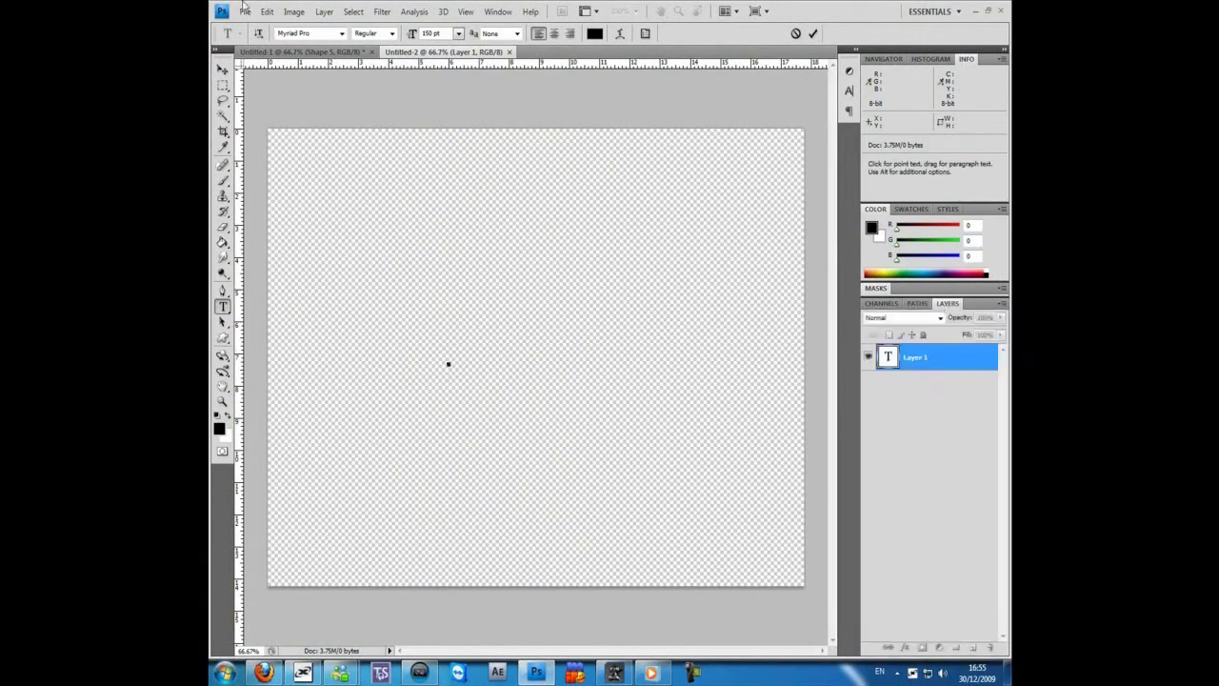
{"action": "left_click", "coordinate": [341, 33]}
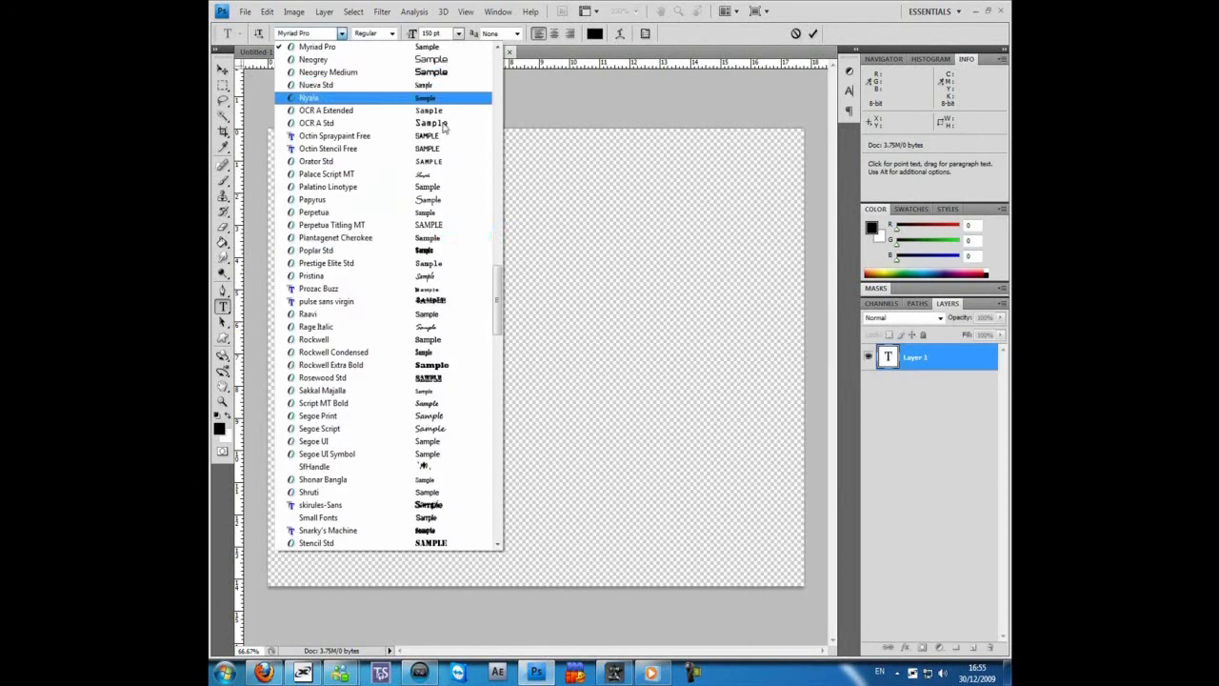
{"action": "left_click_drag", "start_coordinate": [502, 305], "coordinate": [493, 36]}
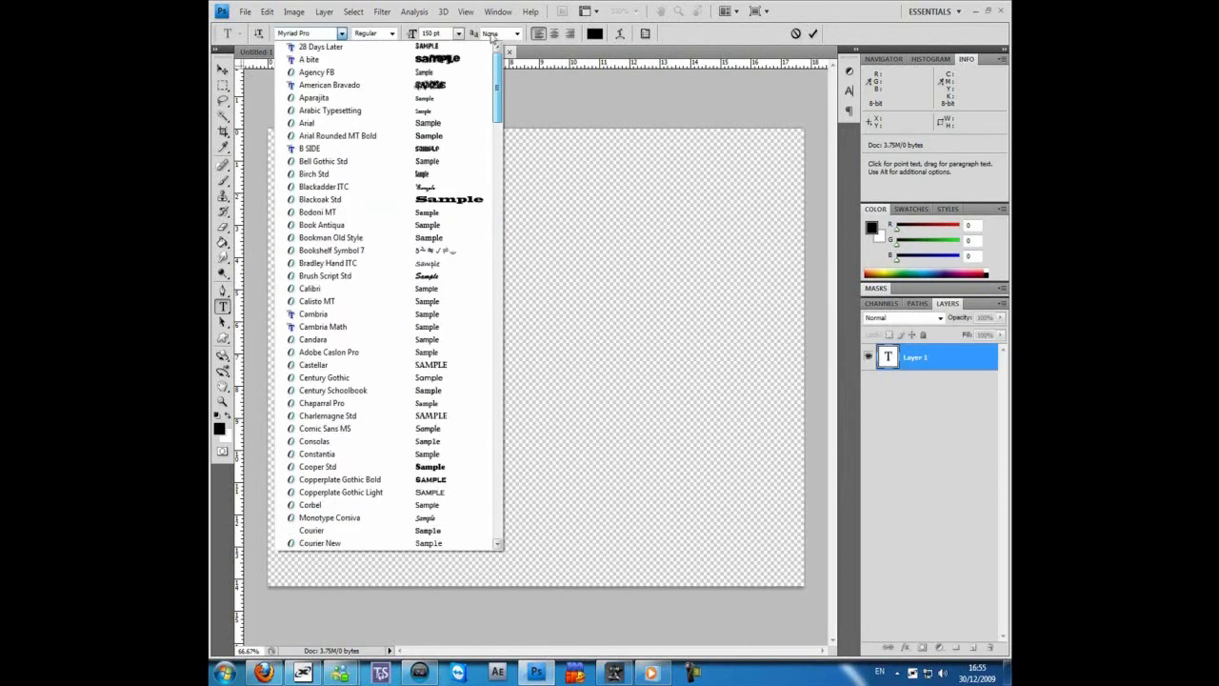
{"action": "left_click", "coordinate": [371, 48]}
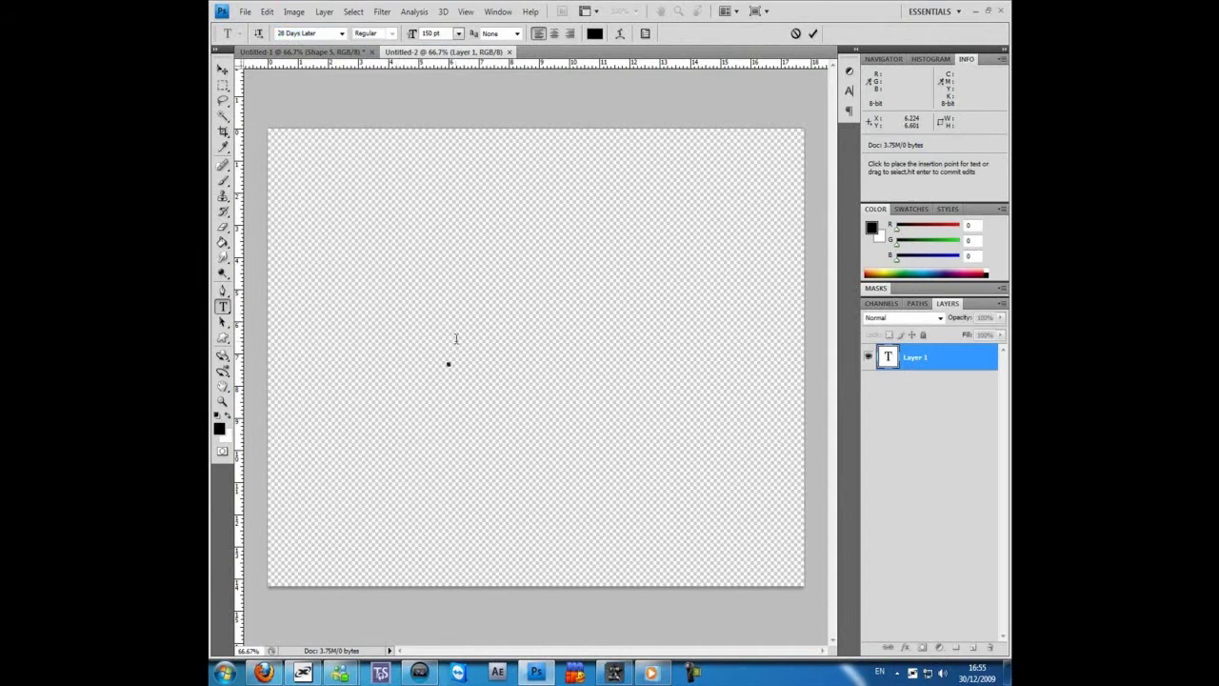
Write METHOD in white in the lower-right corner of the canvas
{"action": "type", "text": "ME"}
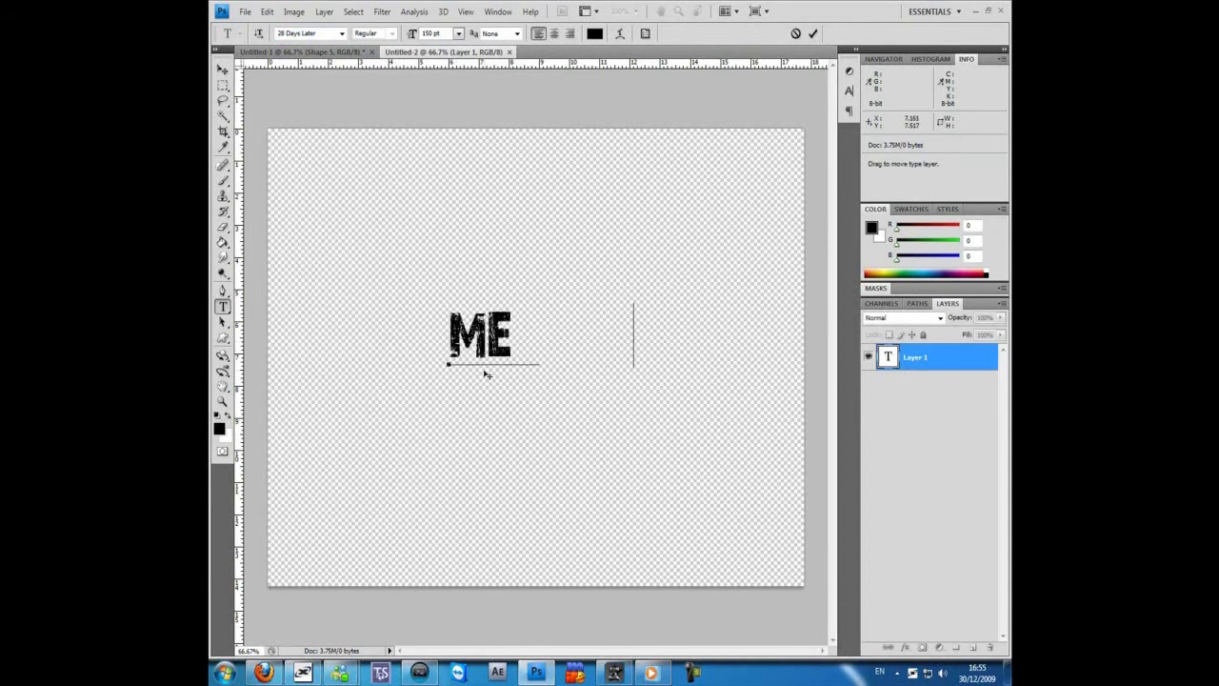
{"action": "type", "text": "THOD"}
{"action": "key", "text": "shift+Left"}
{"action": "key", "text": "shift+Left"}
{"action": "key", "text": "shift+Left"}
{"action": "key", "text": "shift+Left"}
{"action": "key", "text": "shift+Left"}
{"action": "key", "text": "shift+Left"}
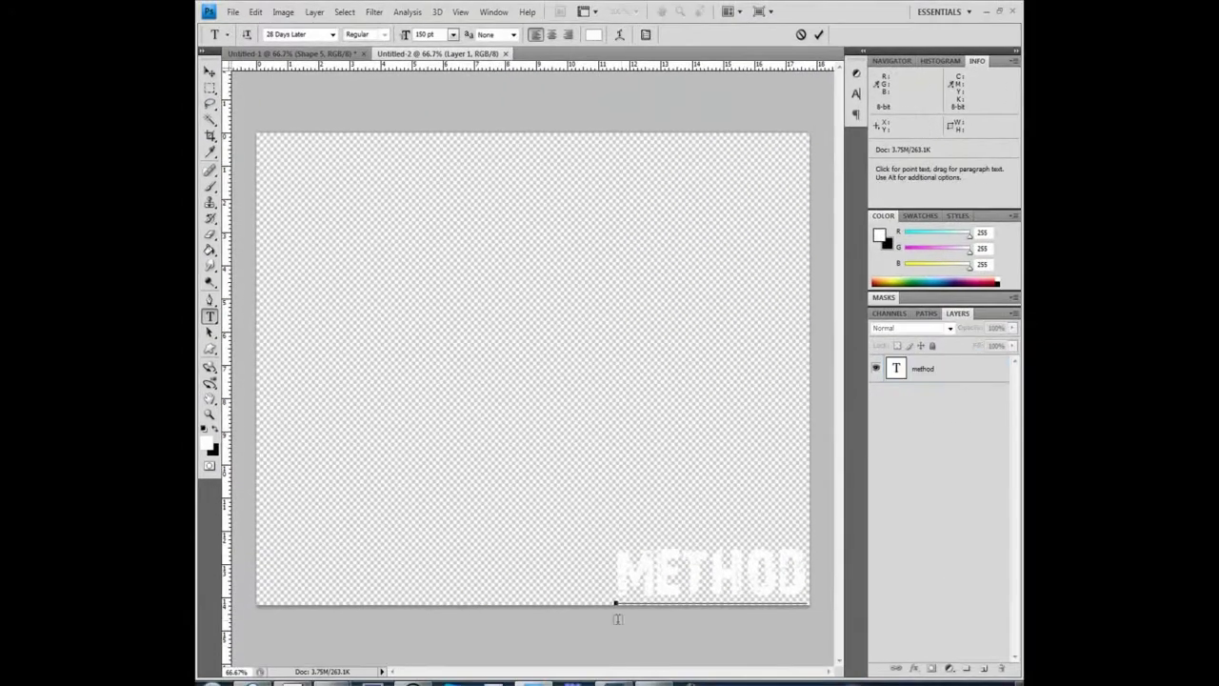
{"action": "left_click", "coordinate": [598, 637]}
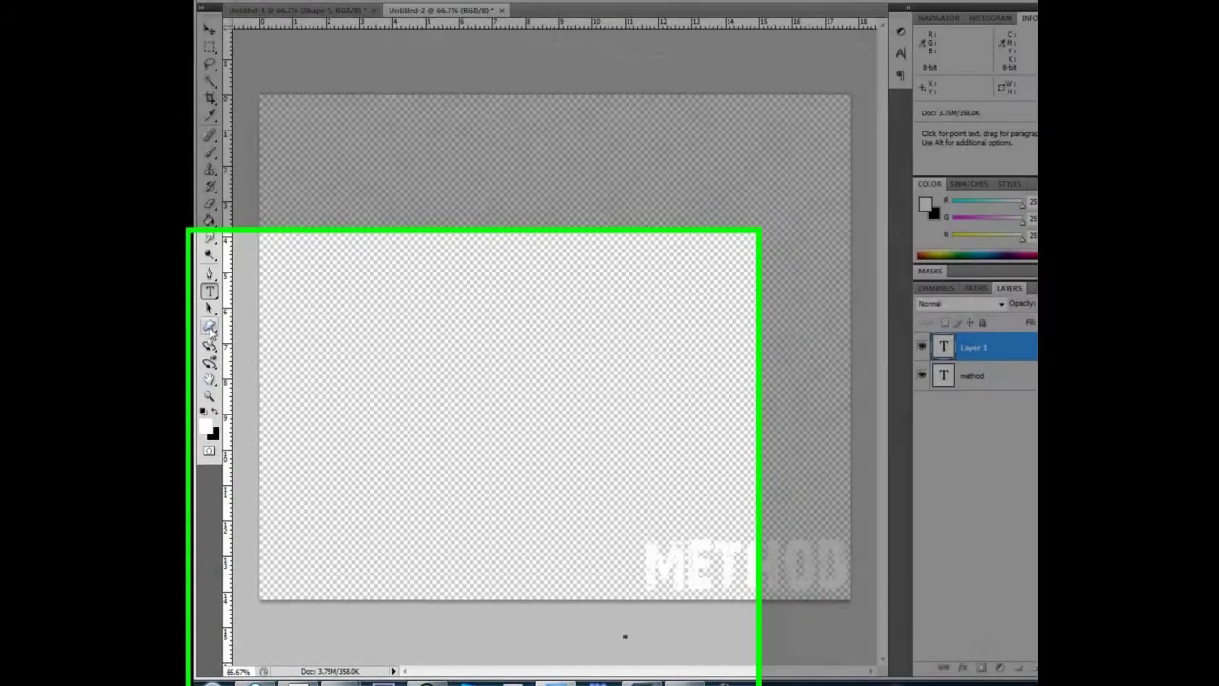
Delete the stray empty text layer and draw a black arrow custom shape pointing right, beside the start of METHOD
{"action": "left_click", "coordinate": [209, 348]}
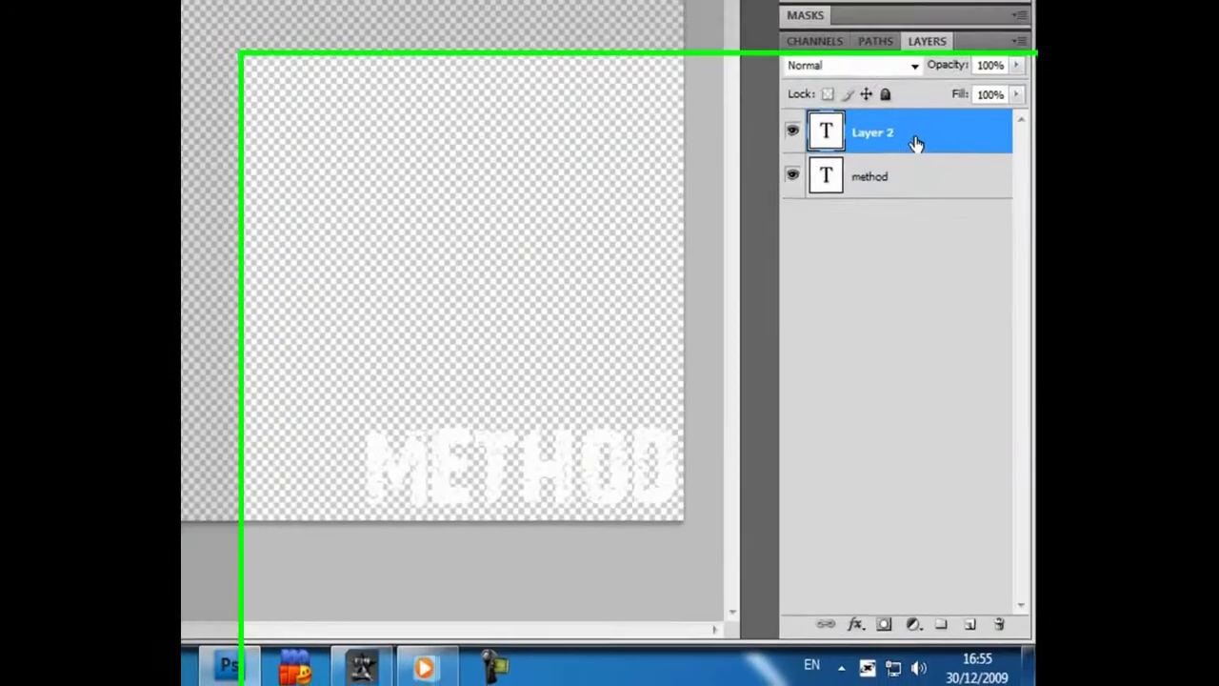
{"action": "key", "text": "Delete"}
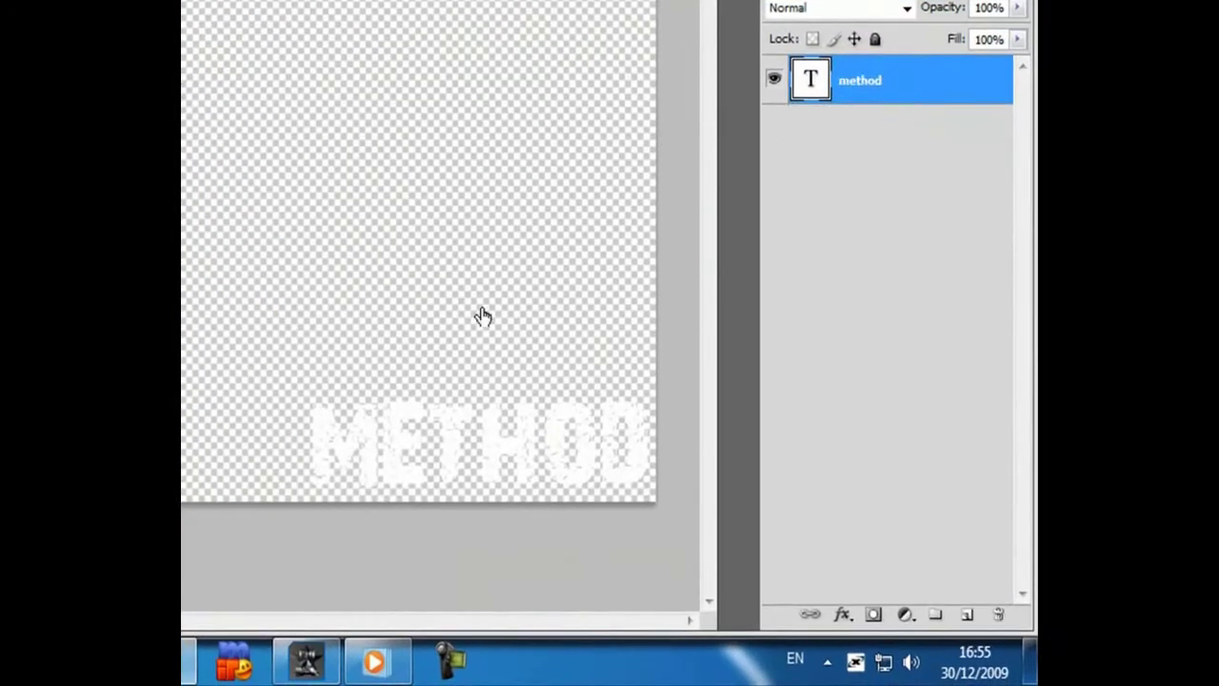
{"action": "left_click", "coordinate": [964, 617]}
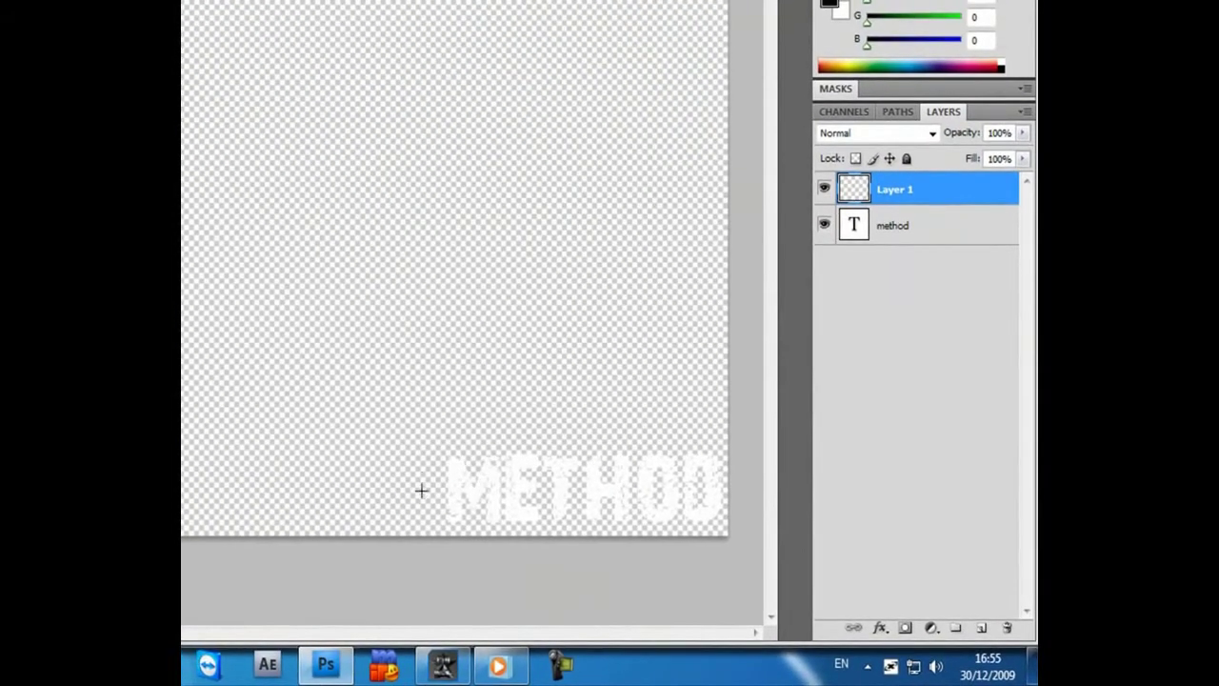
{"action": "left_click_drag", "start_coordinate": [282, 494], "coordinate": [274, 551]}
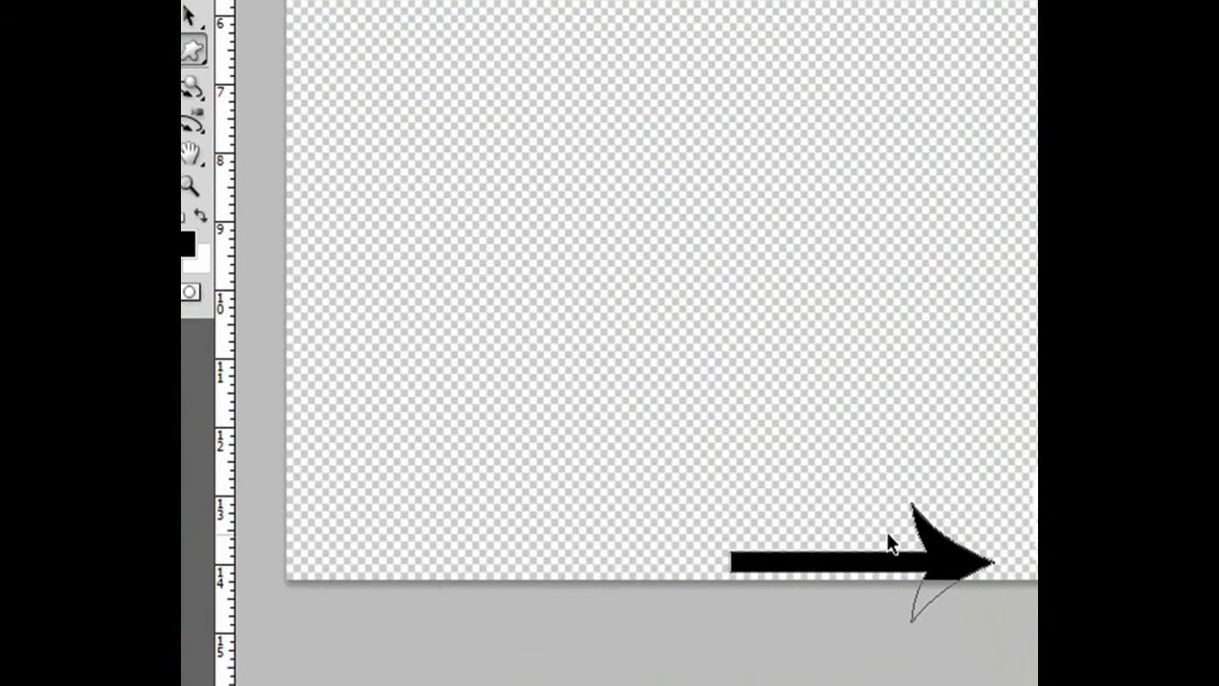
Tilt the arrow slightly clockwise and move it up so it lies fully on the canvas beside METHOD
{"action": "key", "text": "ctrl+t"}
{"action": "mouse_move", "coordinate": [896, 467]}
{"action": "left_mouse_down"}
{"action": "mouse_move", "coordinate": [898, 430]}
{"action": "mouse_move", "coordinate": [908, 463]}
{"action": "mouse_move", "coordinate": [915, 454]}
{"action": "left_mouse_up"}
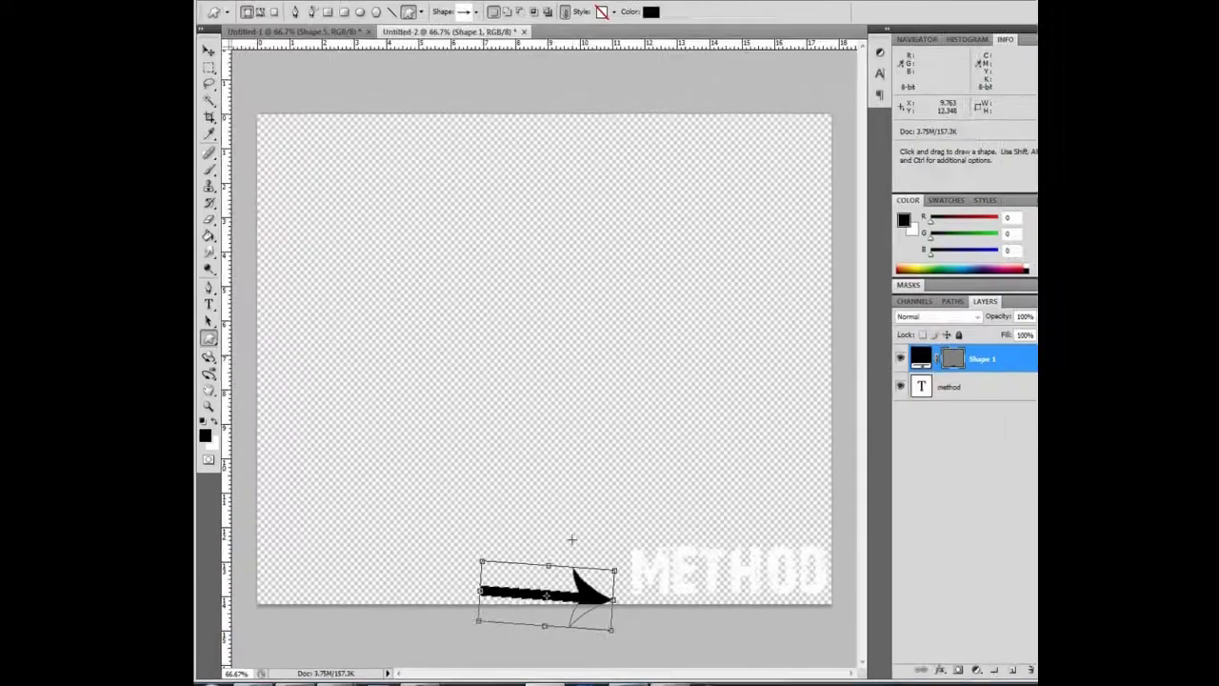
{"action": "key", "text": "Return"}
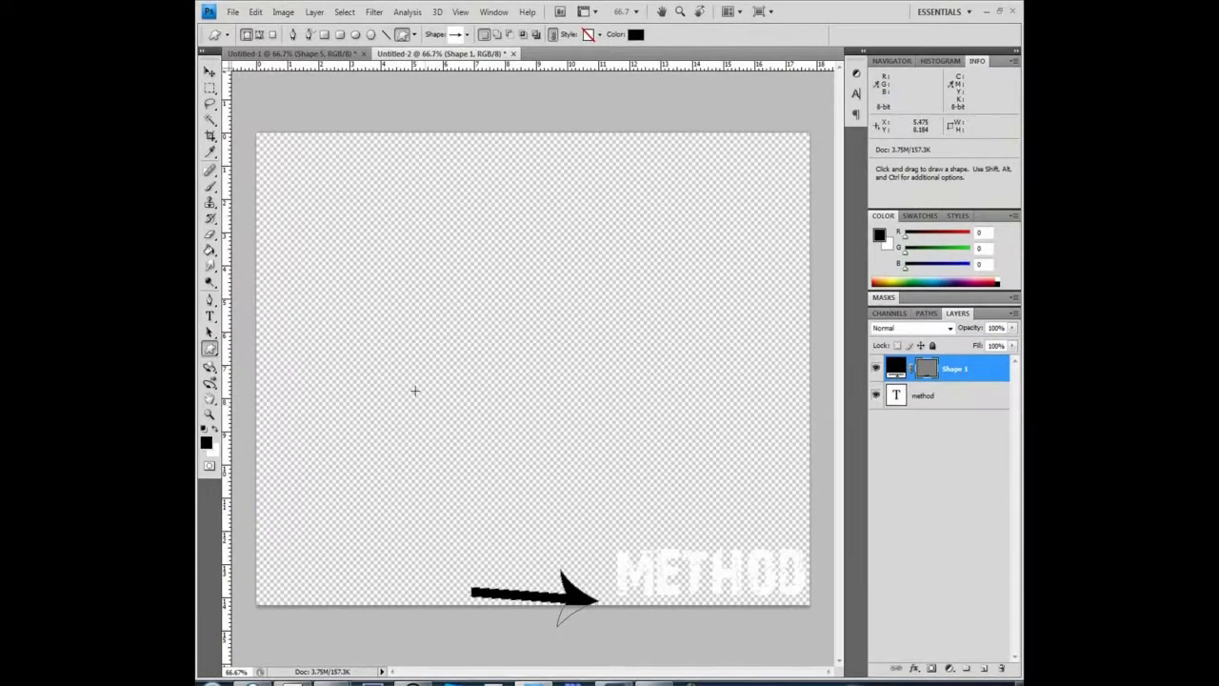
{"action": "left_click", "coordinate": [209, 74]}
{"action": "left_click_drag", "start_coordinate": [569, 592], "coordinate": [572, 562]}
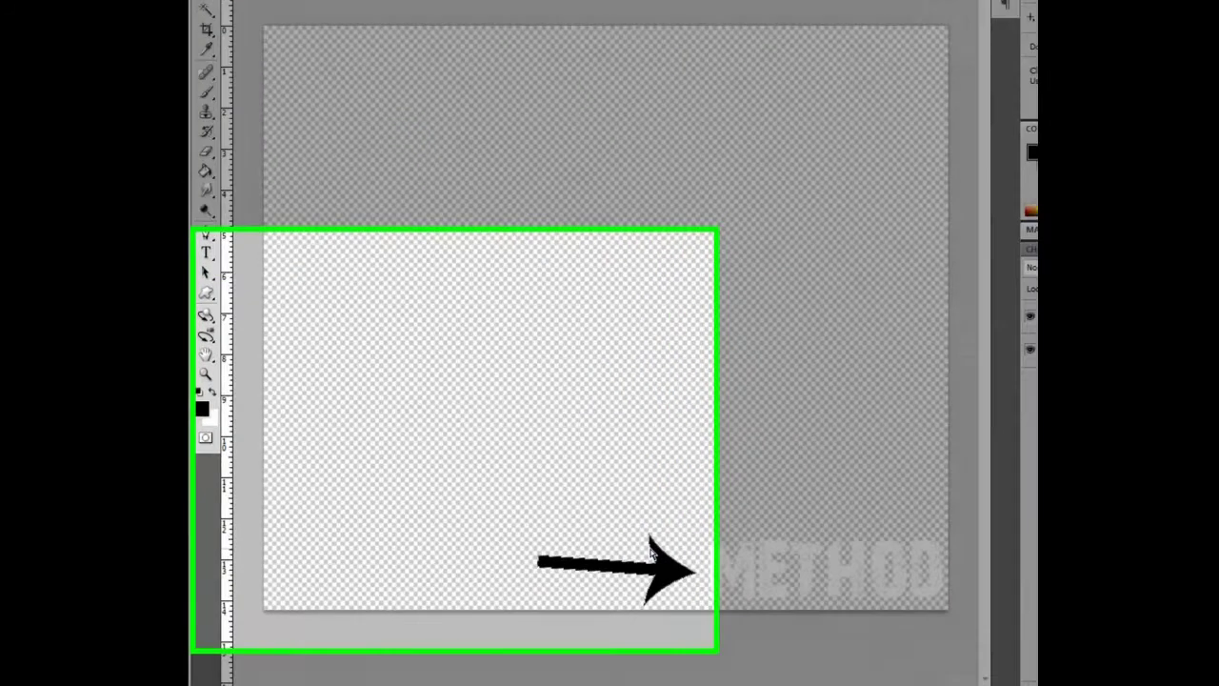
Rotate the arrow counterclockwise until it is nearly horizontal and rasterize its shape layer
{"action": "key", "text": "ctrl+t"}
{"action": "left_click_drag", "start_coordinate": [846, 451], "coordinate": [839, 457]}
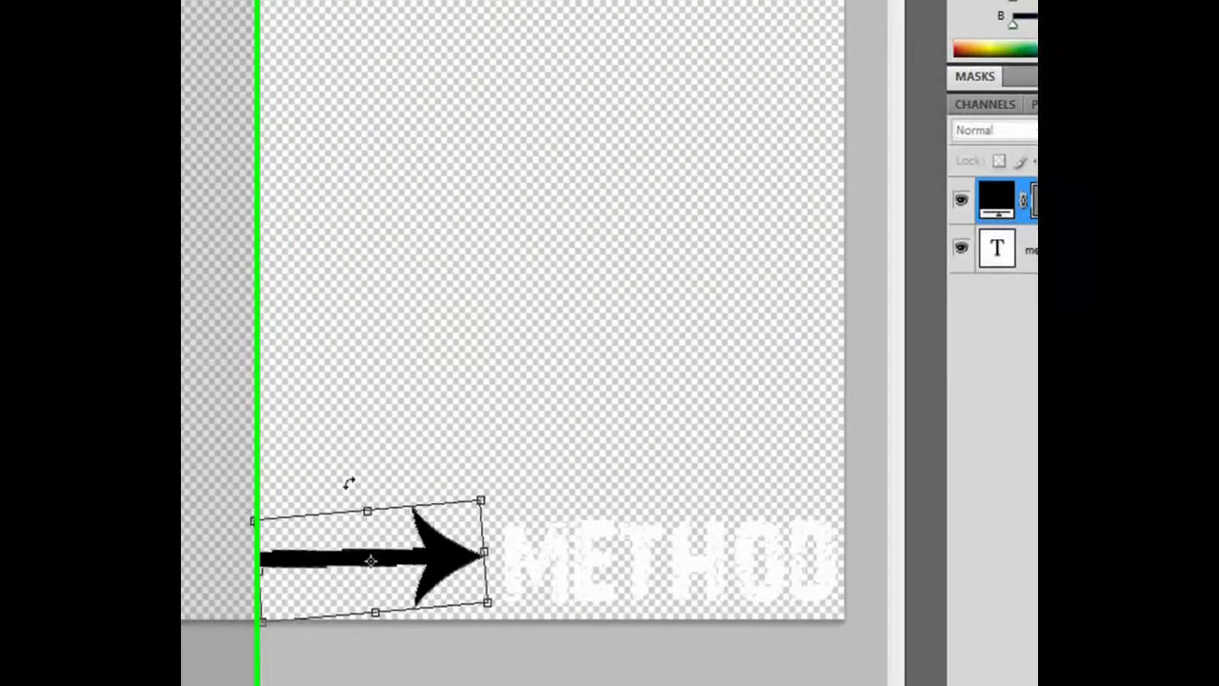
{"action": "key", "text": "Return"}
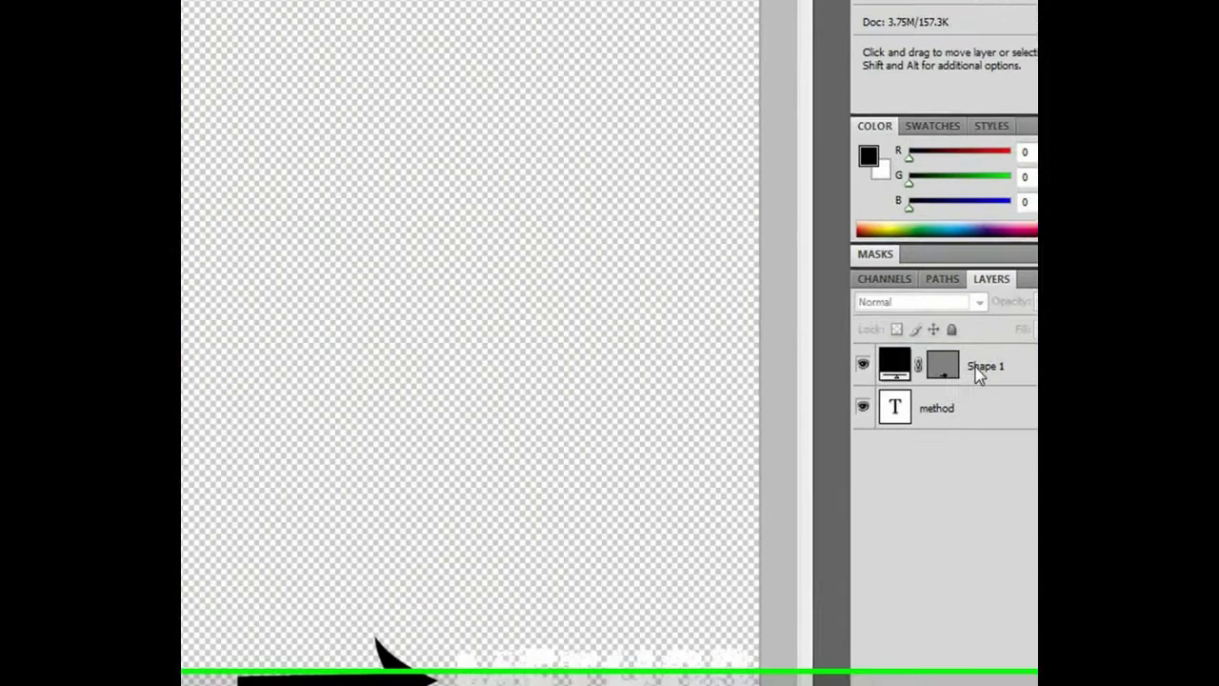
{"action": "right_click", "coordinate": [981, 212]}
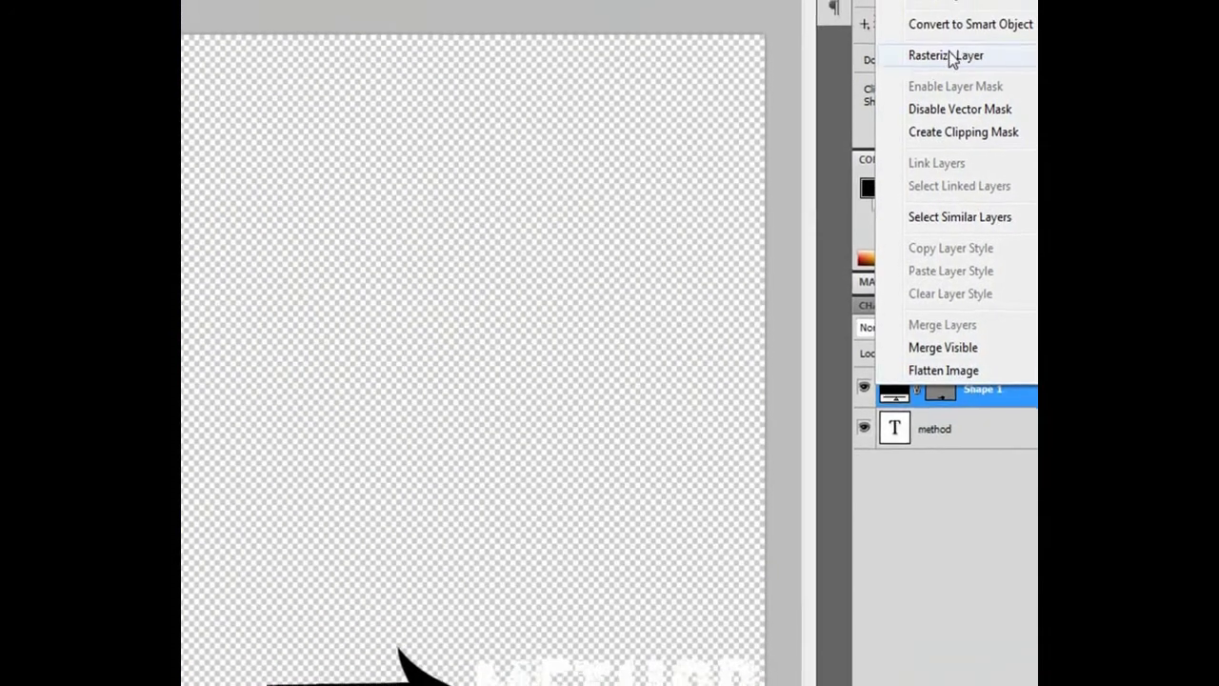
{"action": "left_click", "coordinate": [950, 50]}
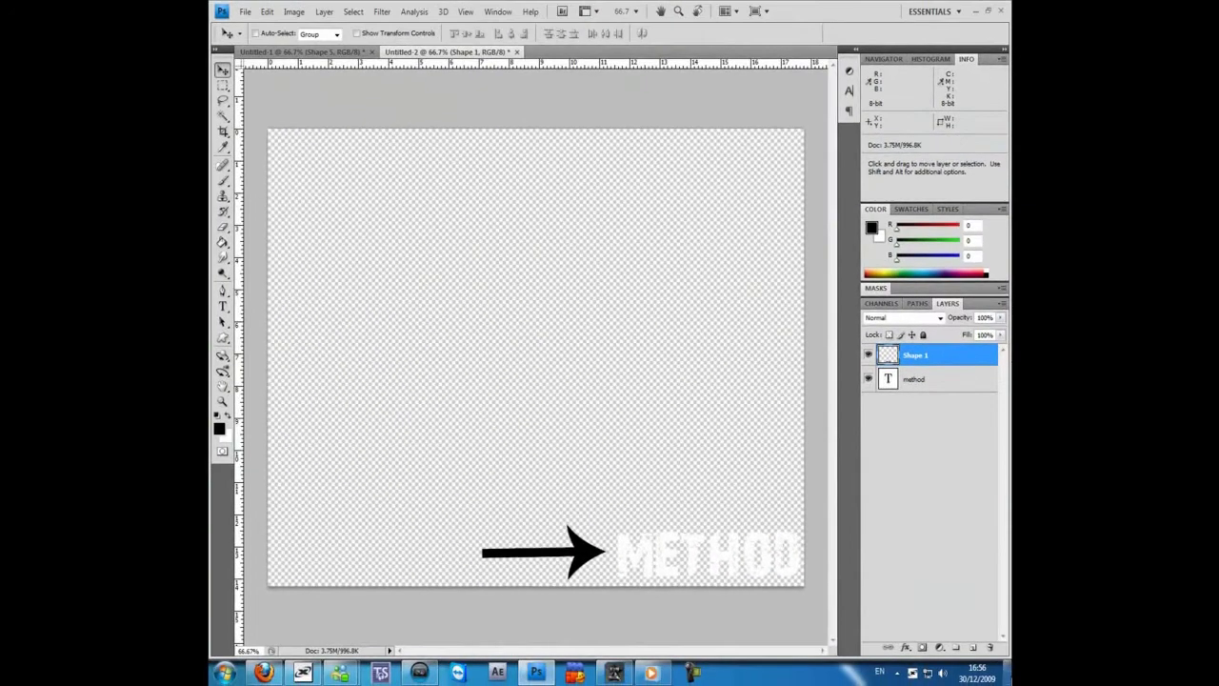
Add a new empty layer and place it at the bottom of the layer stack, below the METHOD text
{"action": "left_click", "coordinate": [970, 560]}
{"action": "left_click", "coordinate": [972, 647]}
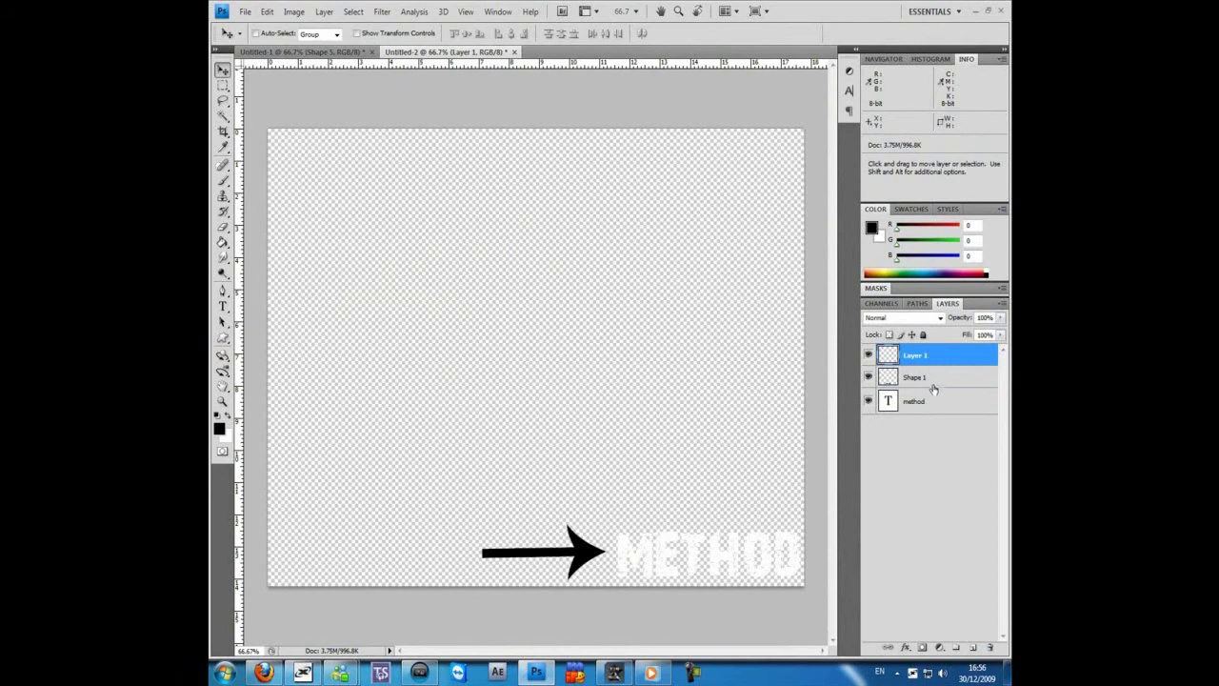
{"action": "left_click_drag", "start_coordinate": [922, 359], "coordinate": [923, 476]}
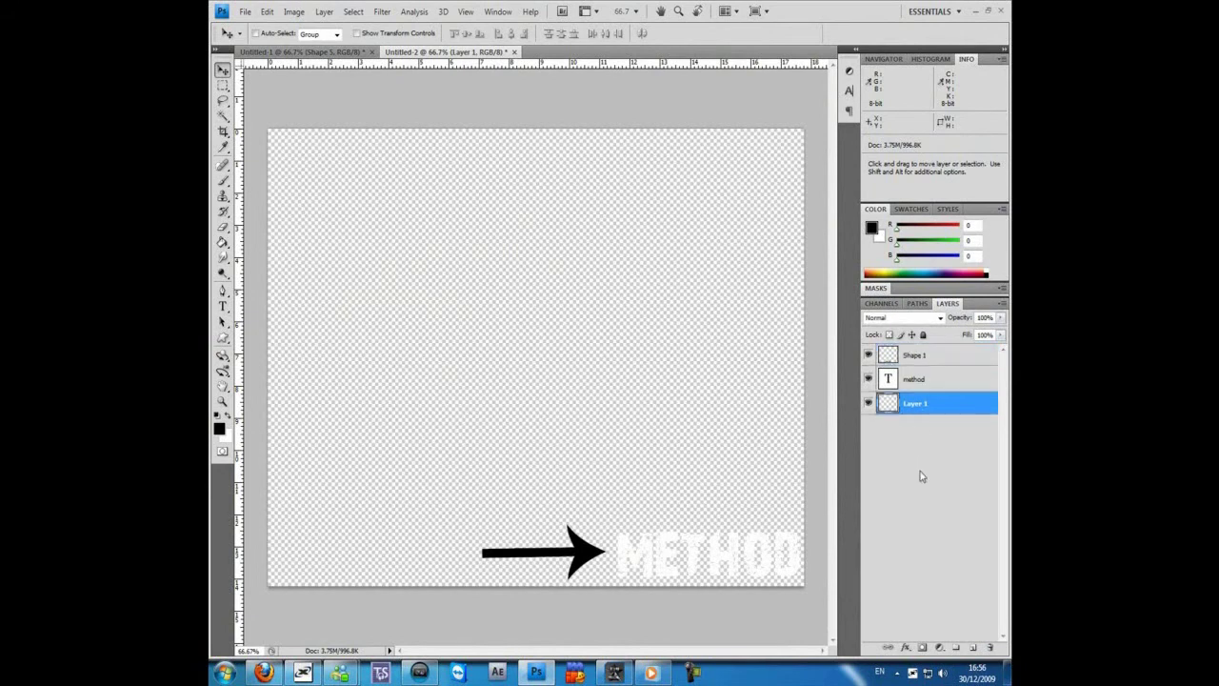
Replace the Brush tool's current brushes with the Blood And Ink brush set
{"action": "left_click", "coordinate": [223, 181]}
{"action": "right_click", "coordinate": [481, 262]}
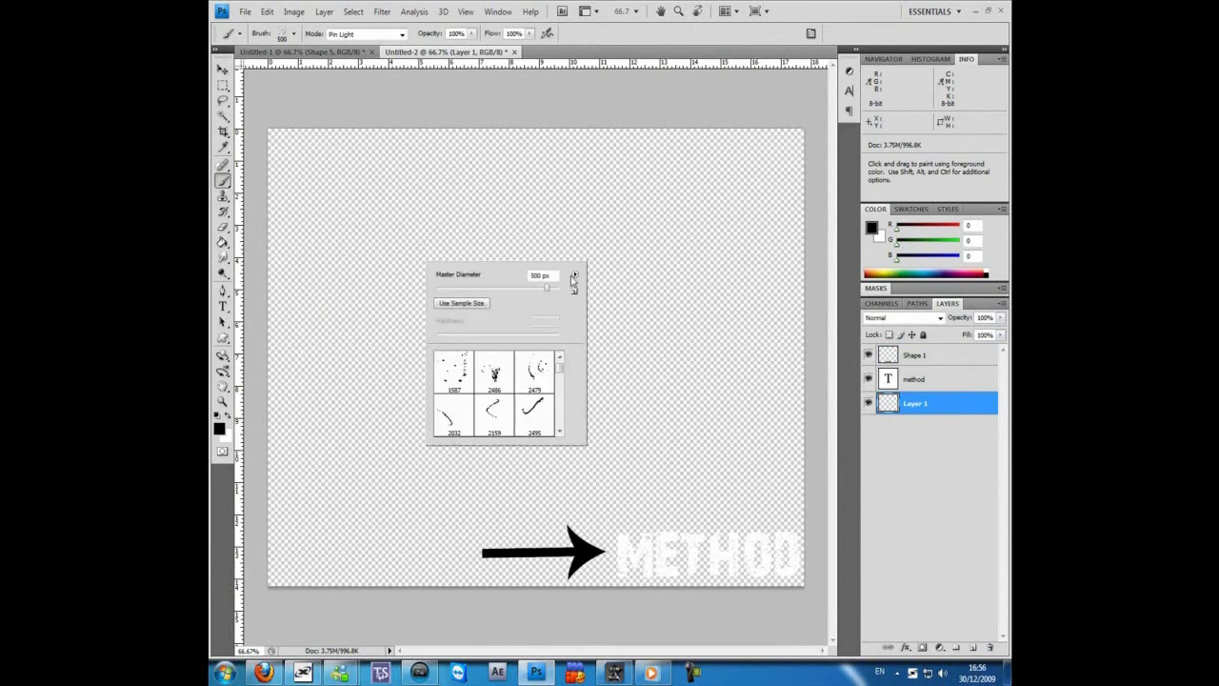
{"action": "left_click", "coordinate": [574, 277]}
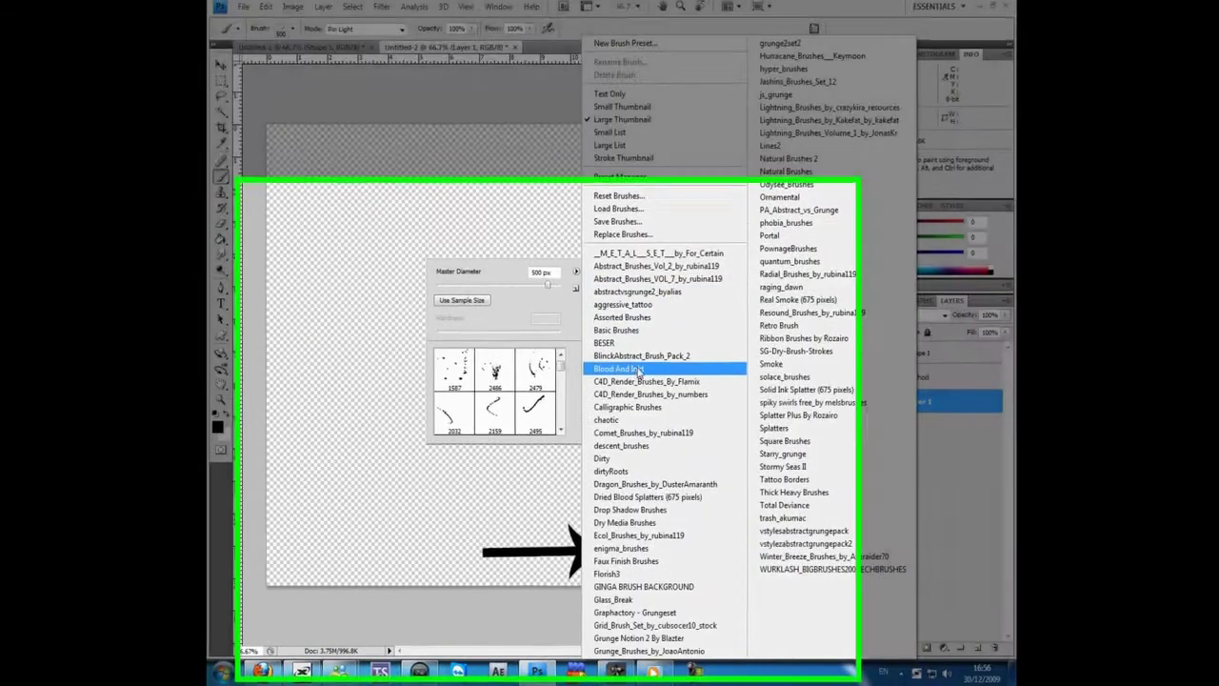
{"action": "left_click", "coordinate": [634, 362]}
{"action": "left_click", "coordinate": [615, 149]}
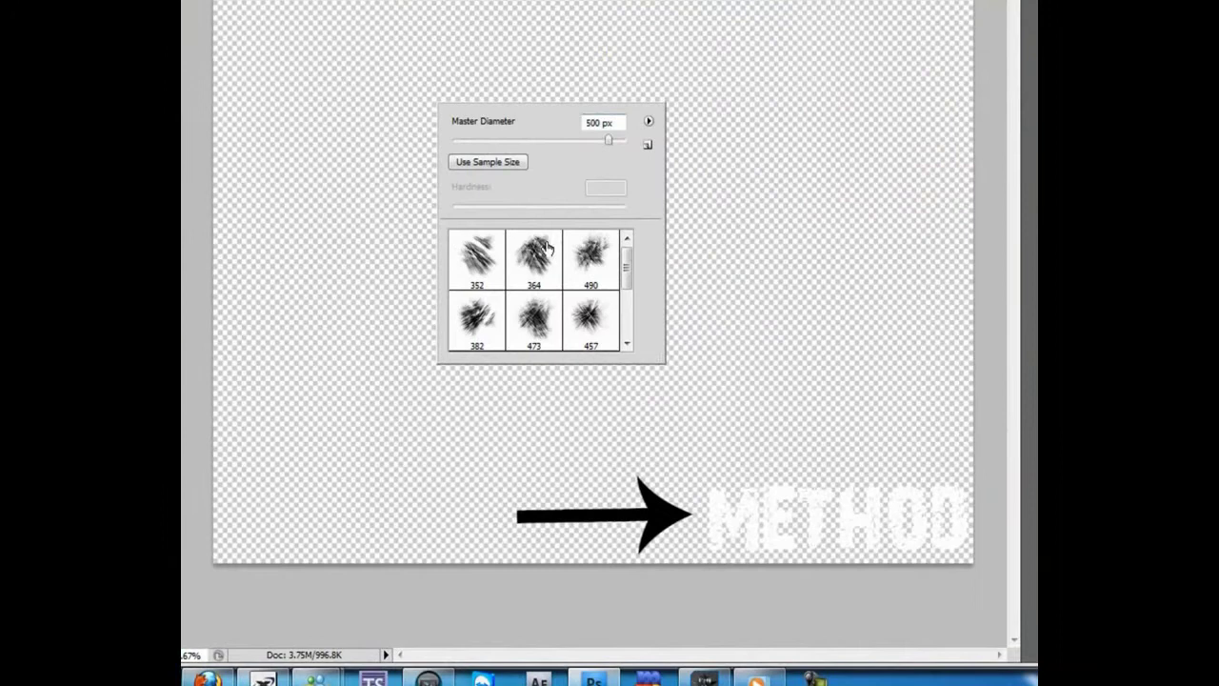
Paint black brush texture behind METHOD and the arrowhead on the bottom layer with the 364 px and 382 px brushes
{"action": "left_click", "coordinate": [520, 298]}
{"action": "left_click", "coordinate": [919, 524]}
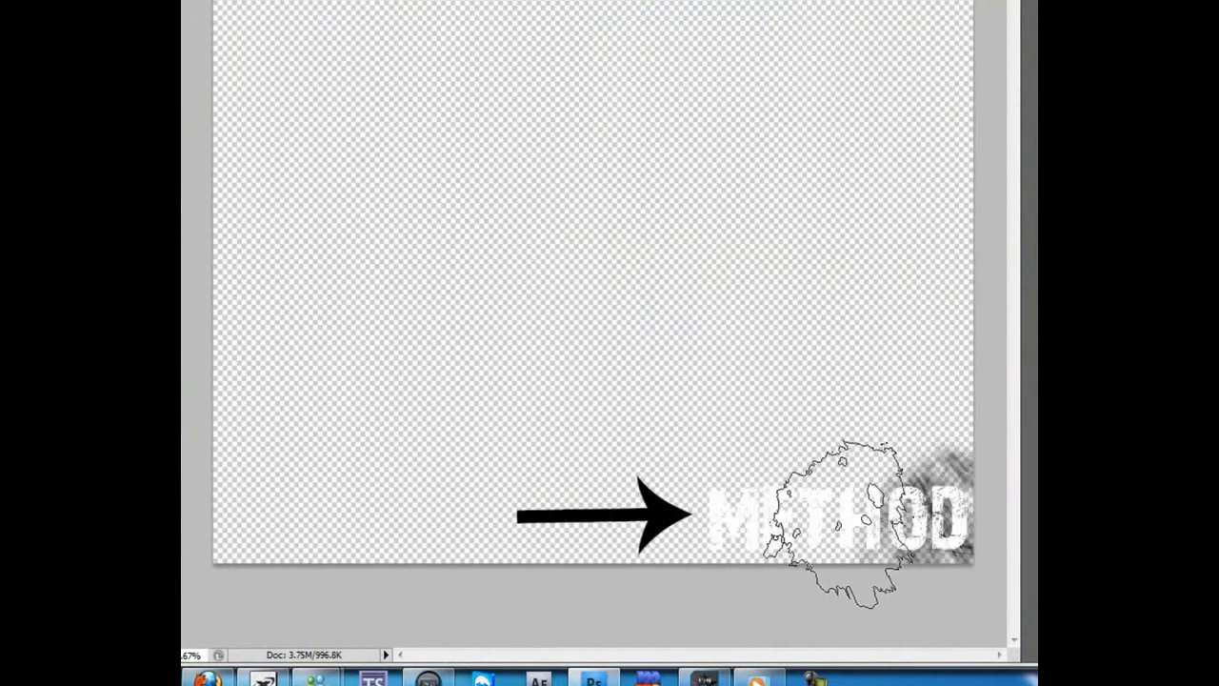
{"action": "left_click", "coordinate": [743, 519]}
{"action": "right_click", "coordinate": [839, 493]}
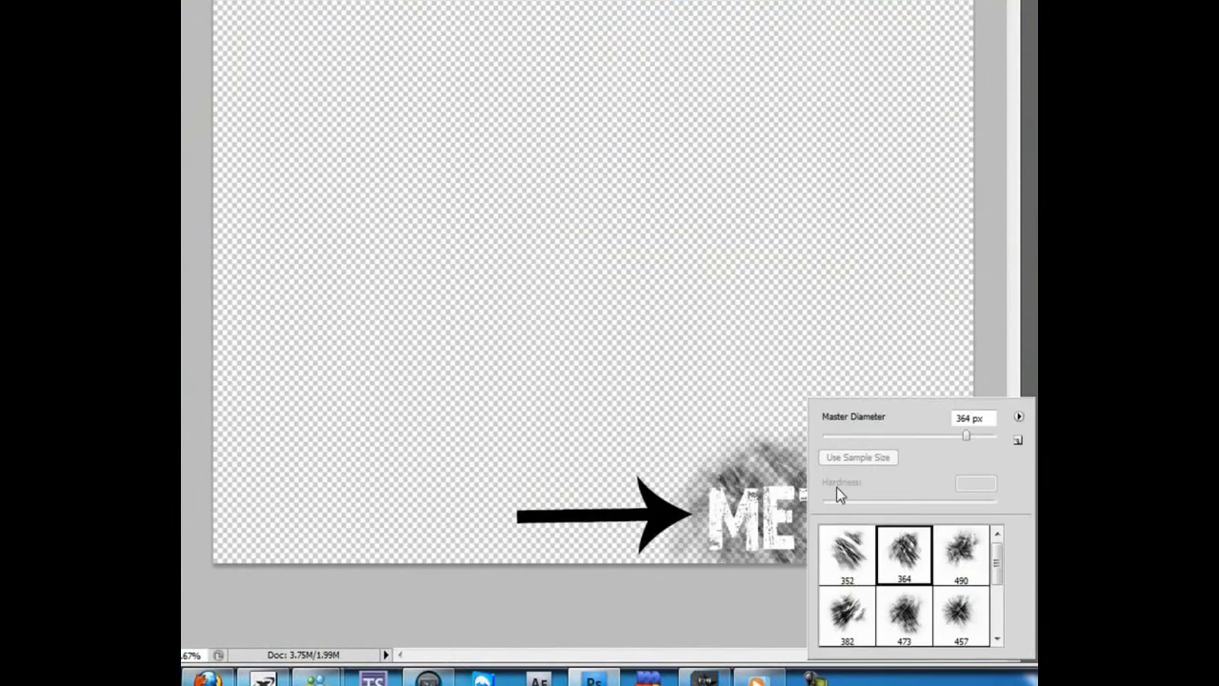
{"action": "left_click", "coordinate": [851, 629]}
{"action": "left_click", "coordinate": [686, 527]}
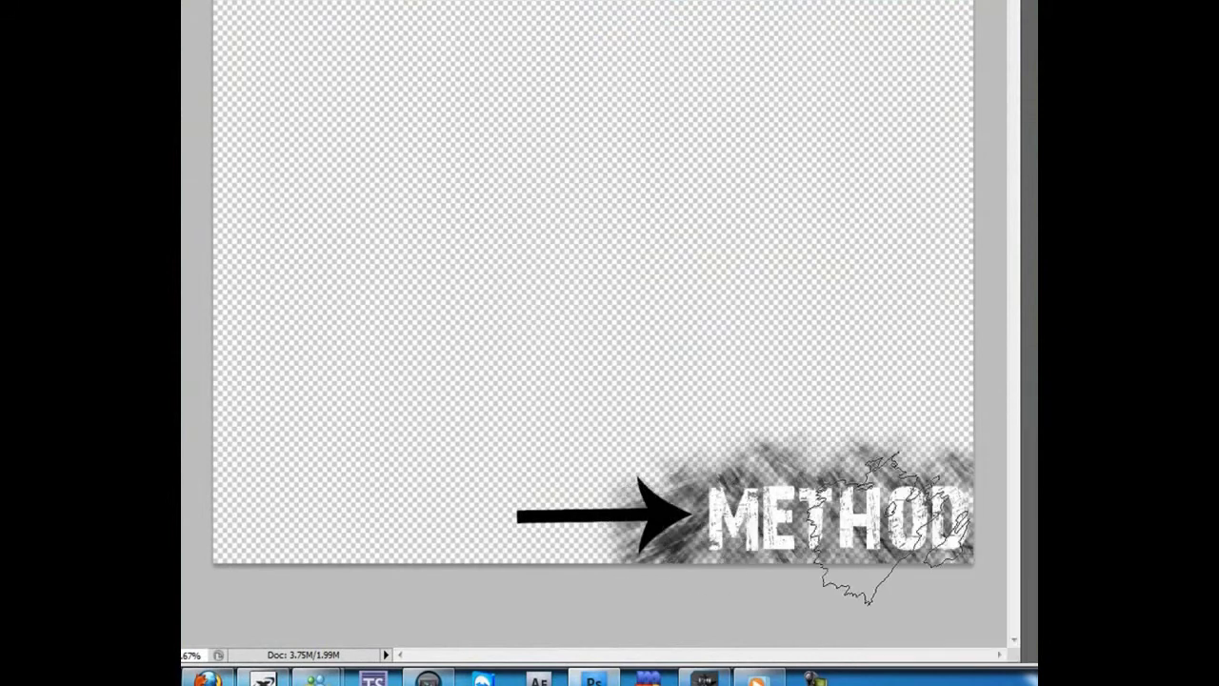
{"action": "left_click", "coordinate": [669, 530]}
Darken the brushed background behind METHOD with several dabs of the 490 px brush
{"action": "right_click", "coordinate": [793, 497]}
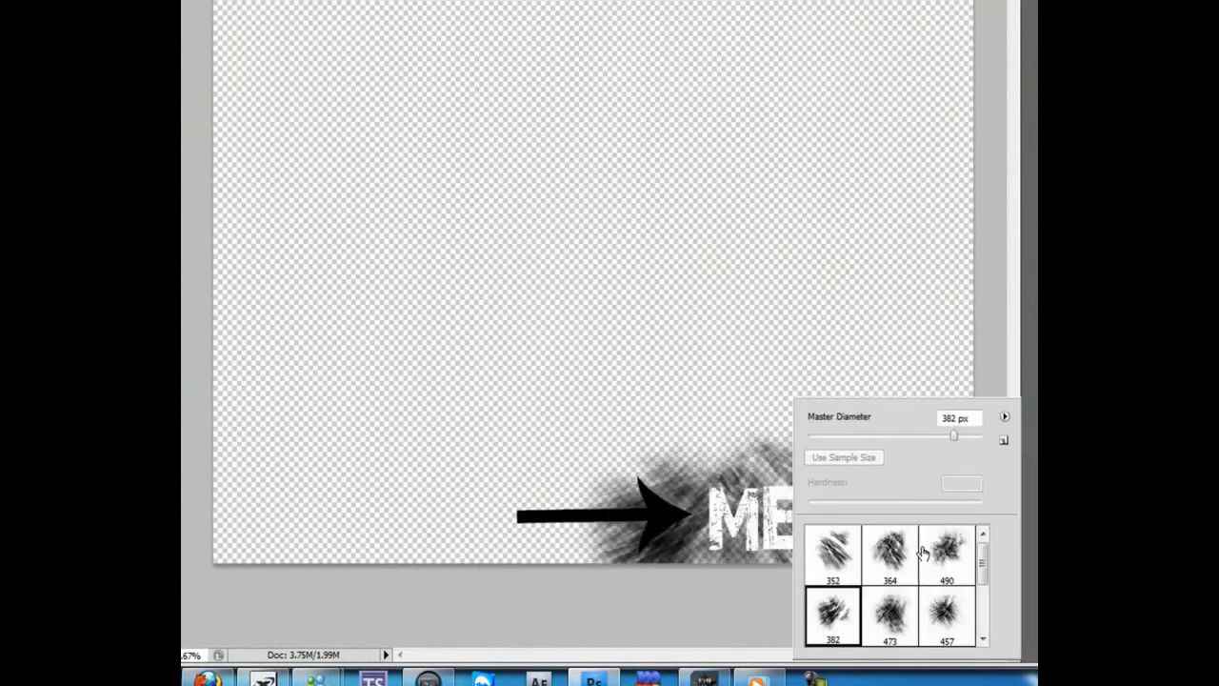
{"action": "left_click", "coordinate": [947, 554]}
{"action": "left_click", "coordinate": [743, 535]}
{"action": "left_click", "coordinate": [896, 529]}
{"action": "left_click", "coordinate": [926, 517]}
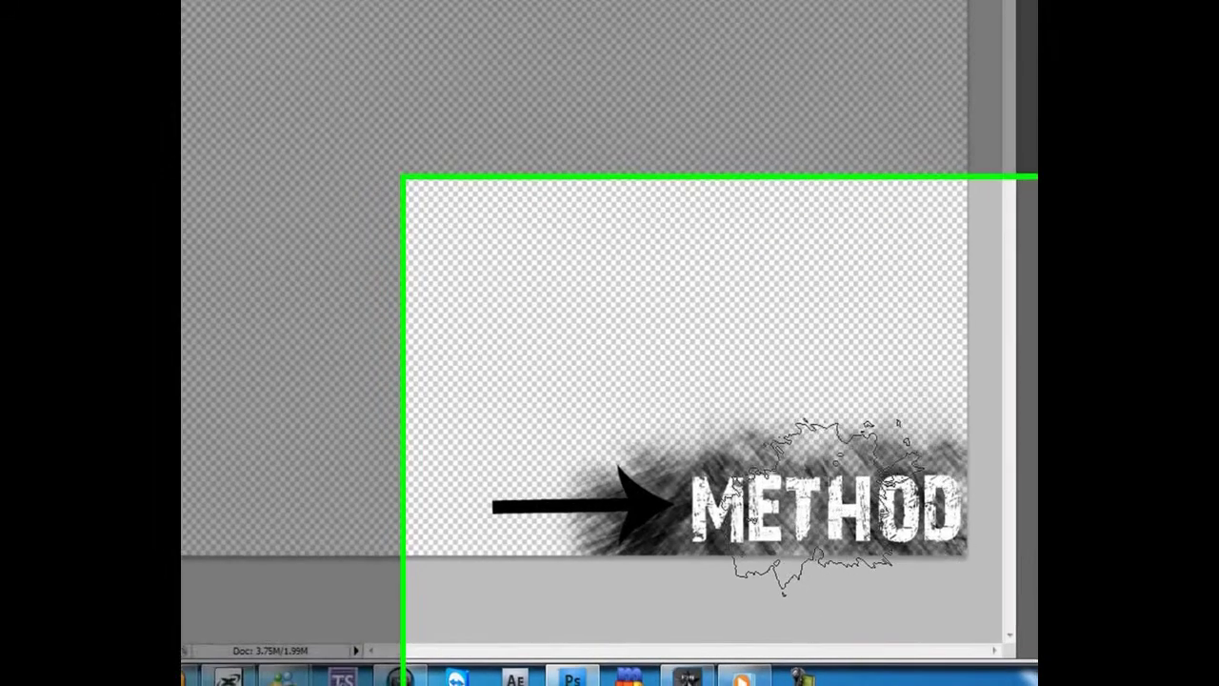
Replace the current brushes with the Splatters set and add a new layer directly above the brushed background layer
{"action": "right_click", "coordinate": [599, 450]}
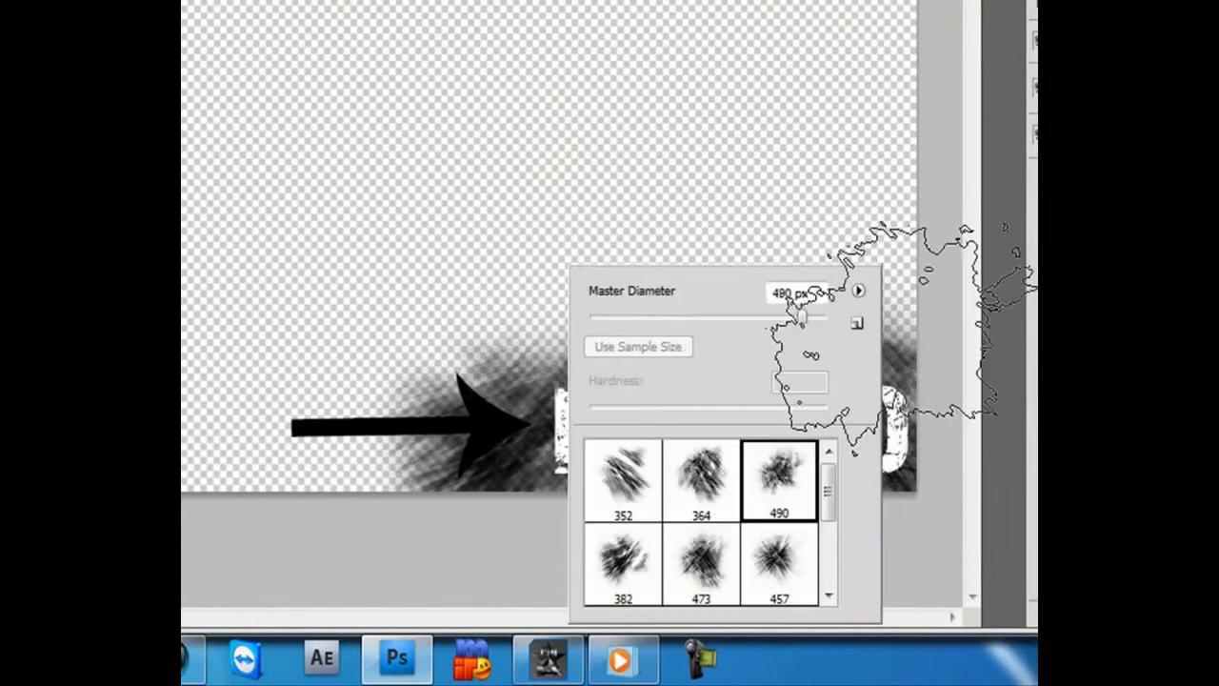
{"action": "left_click", "coordinate": [859, 291]}
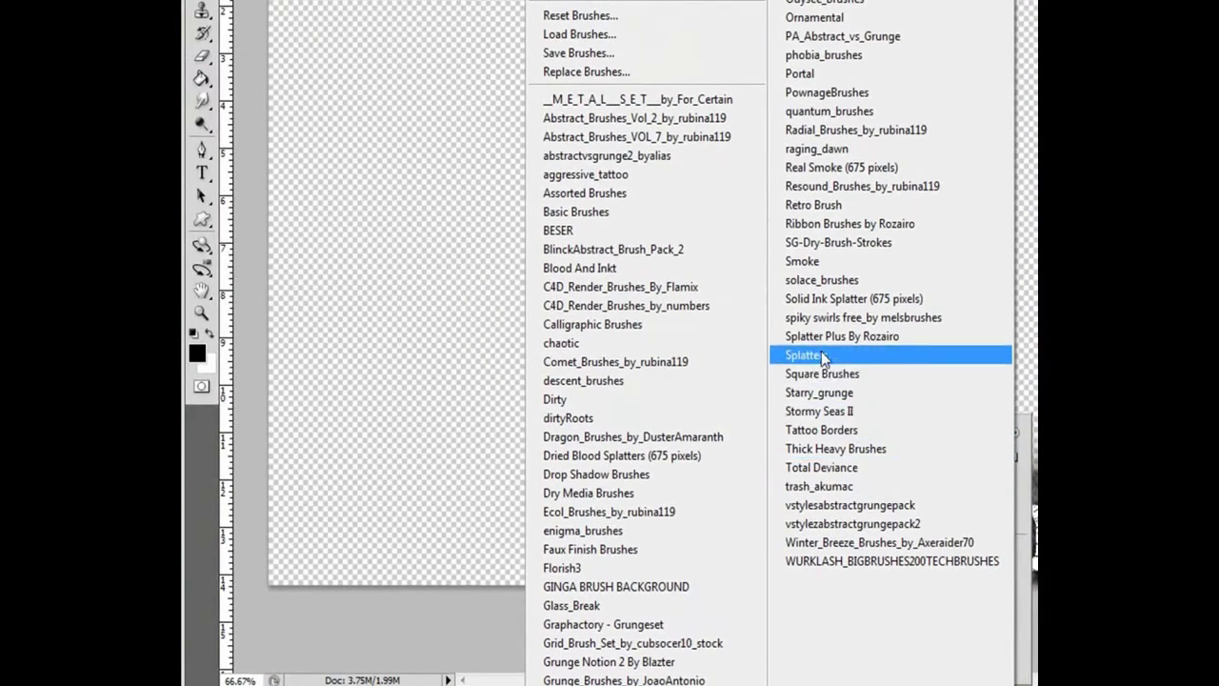
{"action": "left_click", "coordinate": [824, 356]}
{"action": "left_click", "coordinate": [713, 90]}
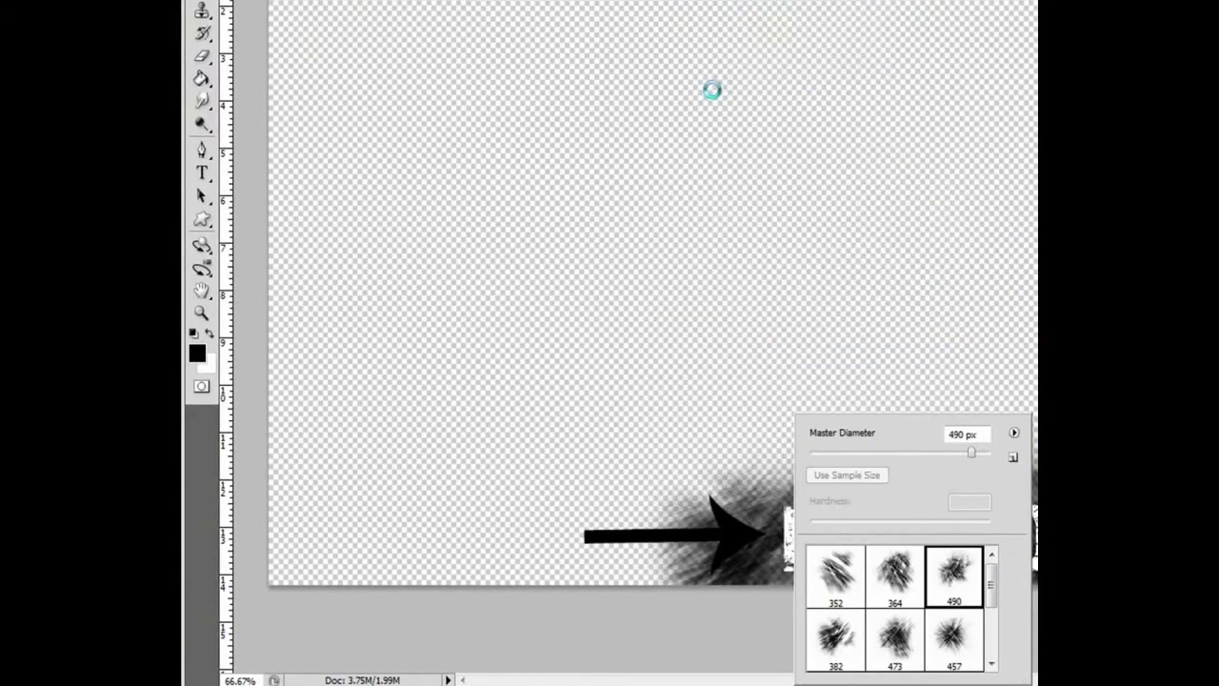
{"action": "double_click", "coordinate": [838, 578]}
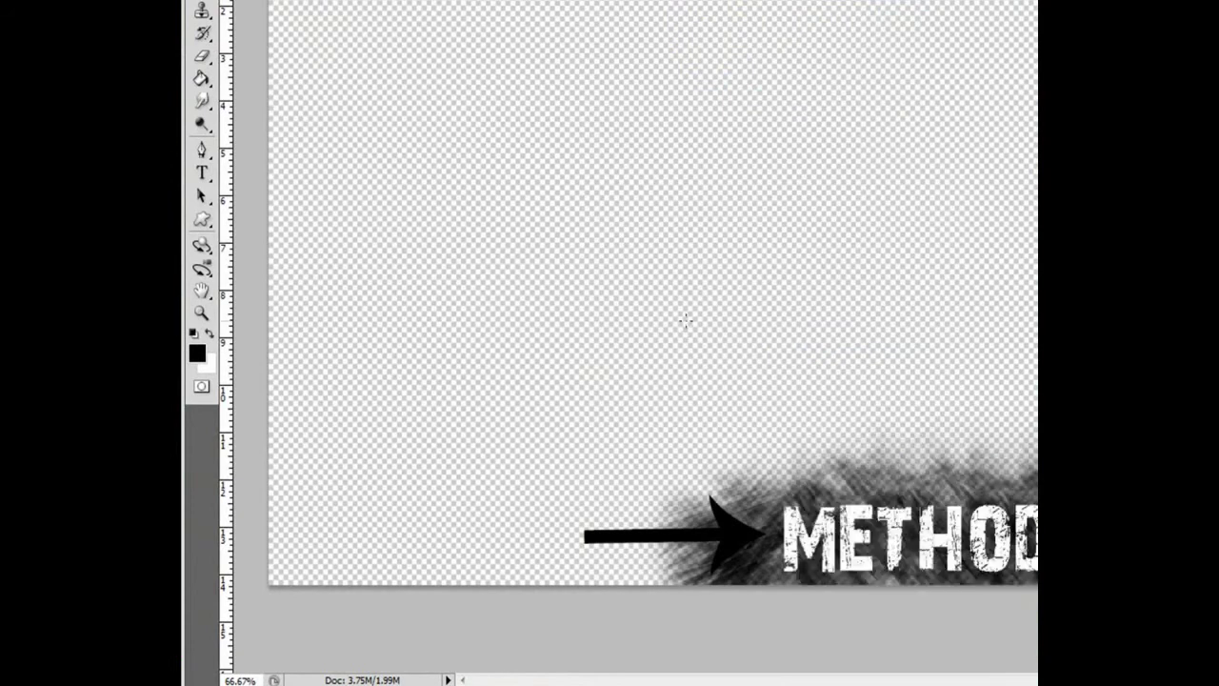
{"action": "left_click", "coordinate": [686, 321]}
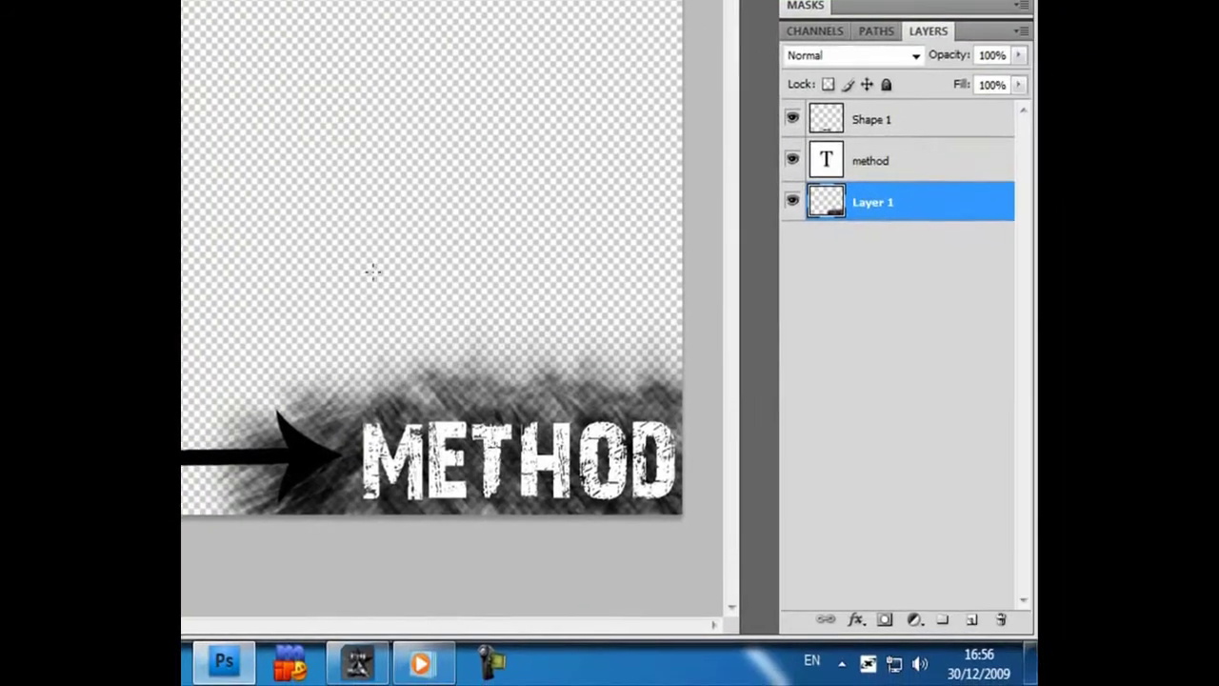
{"action": "left_click", "coordinate": [973, 620]}
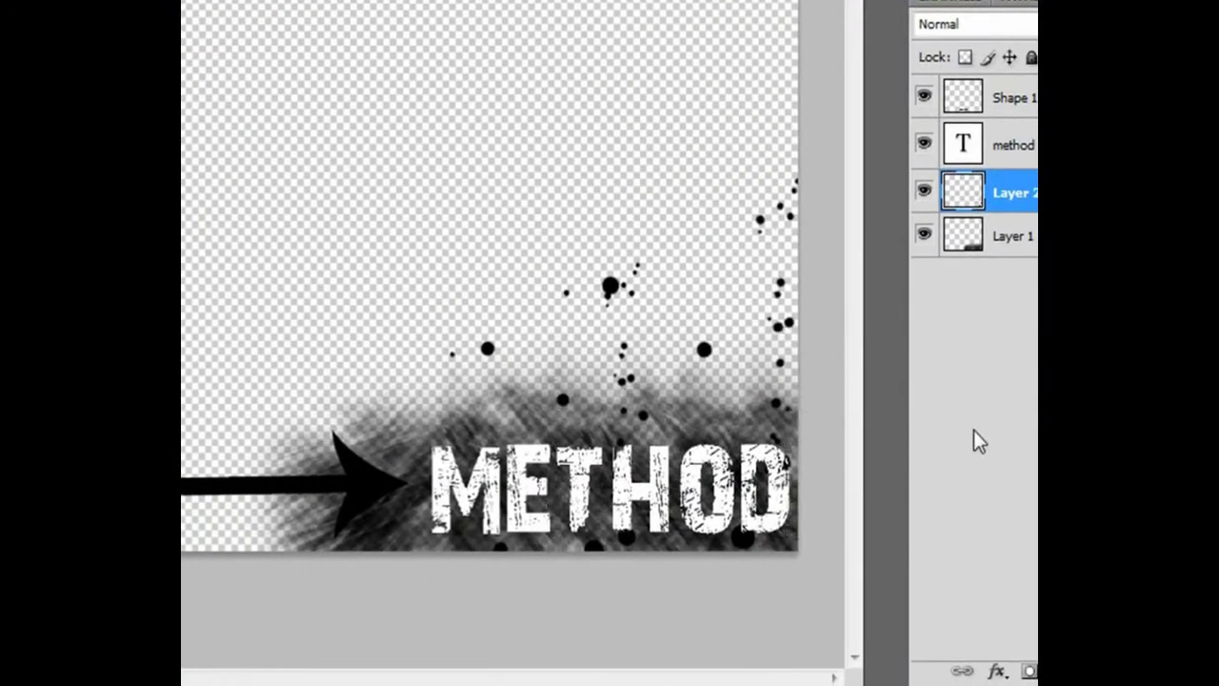
Switch back to the Blood And Inkt brush set and stamp its 276 px splatter near the arrowhead on Layer 2
{"action": "right_click", "coordinate": [724, 381]}
{"action": "scroll", "coordinate": [777, 583], "scroll_direction": "down", "scroll_amount": 3}
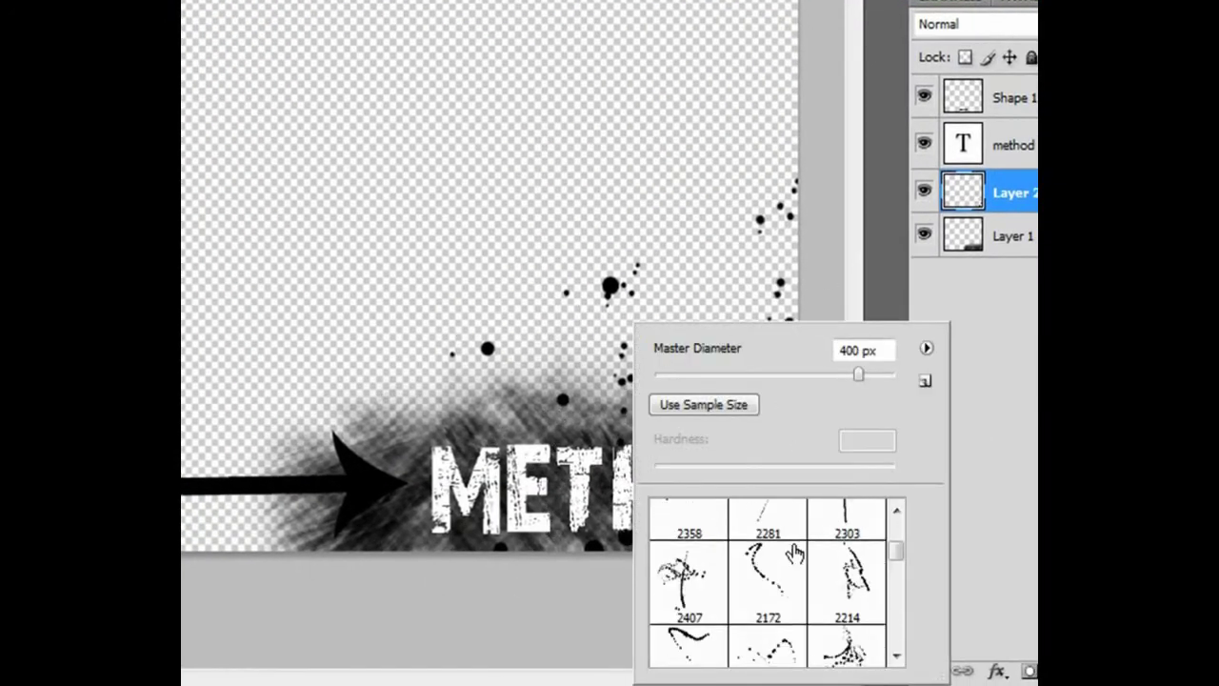
{"action": "left_click", "coordinate": [926, 348]}
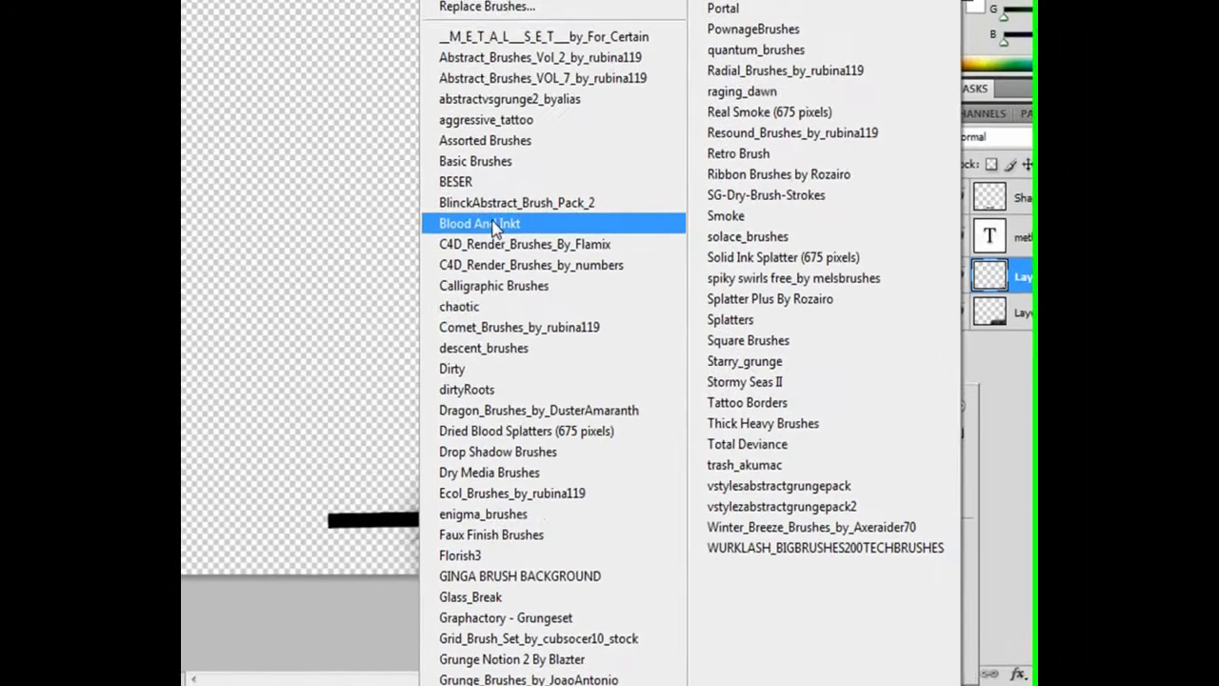
{"action": "left_click", "coordinate": [493, 223]}
{"action": "left_click", "coordinate": [533, 95]}
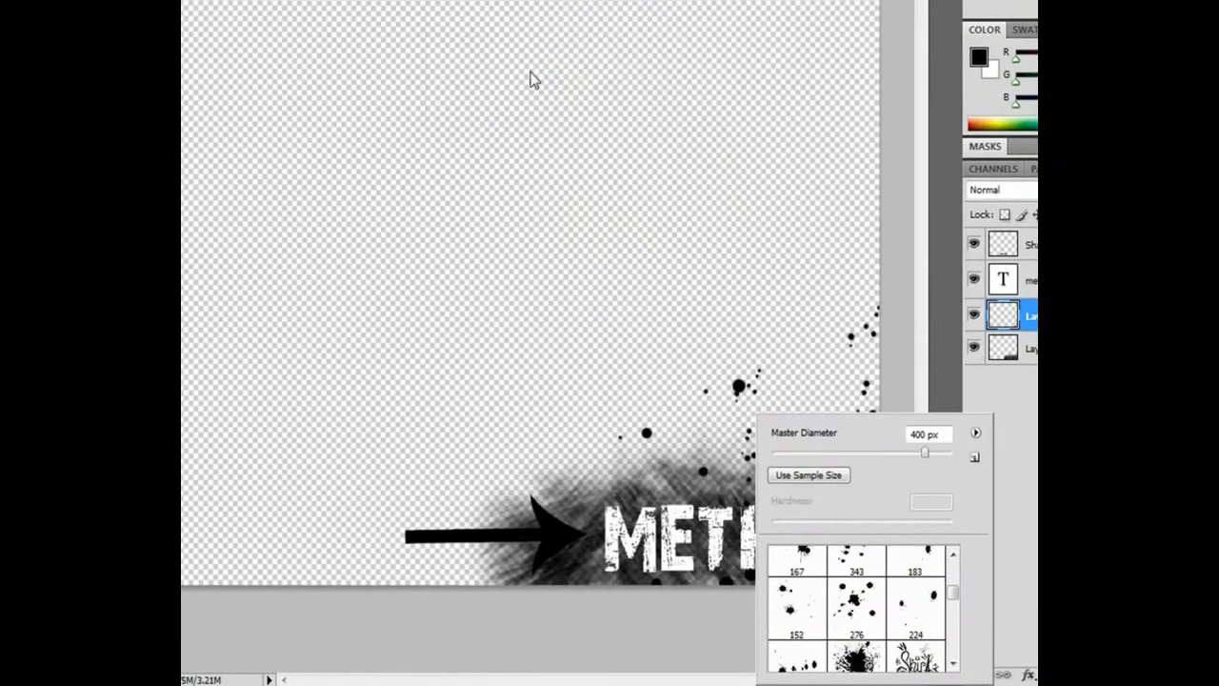
{"action": "left_click", "coordinate": [857, 608]}
{"action": "left_click", "coordinate": [600, 547]}
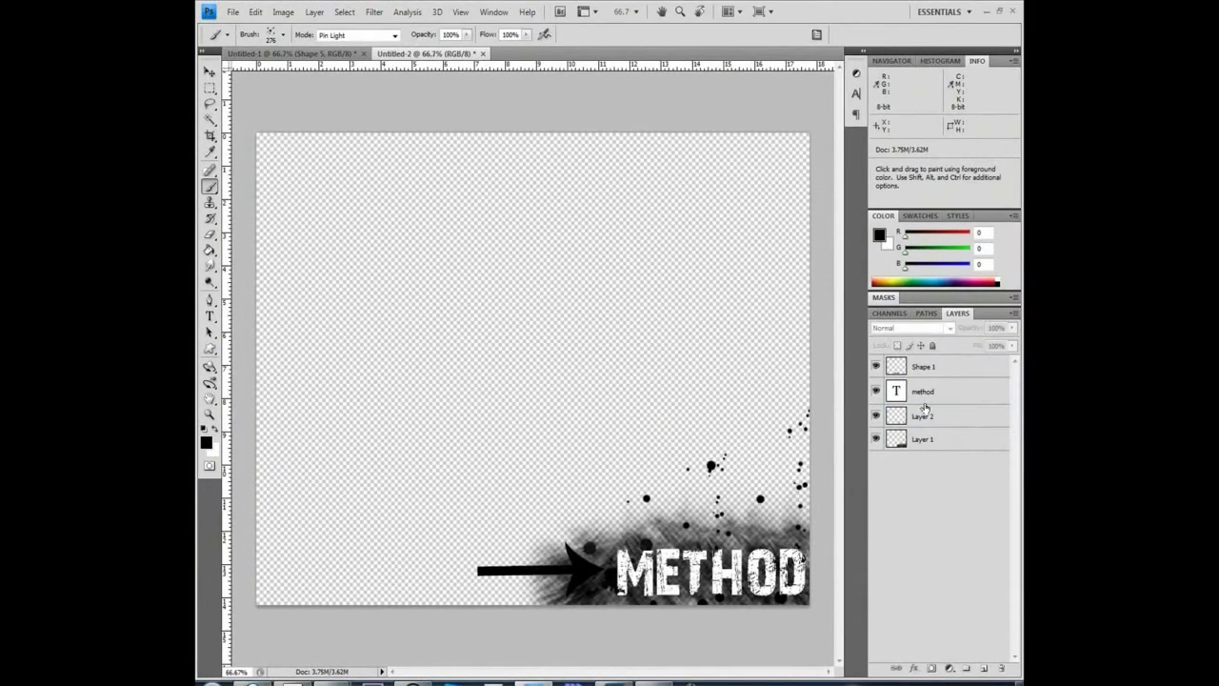
Give the splatter layer, Layer 2, a pure red outer glow at 100% opacity
{"action": "right_click", "coordinate": [919, 419]}
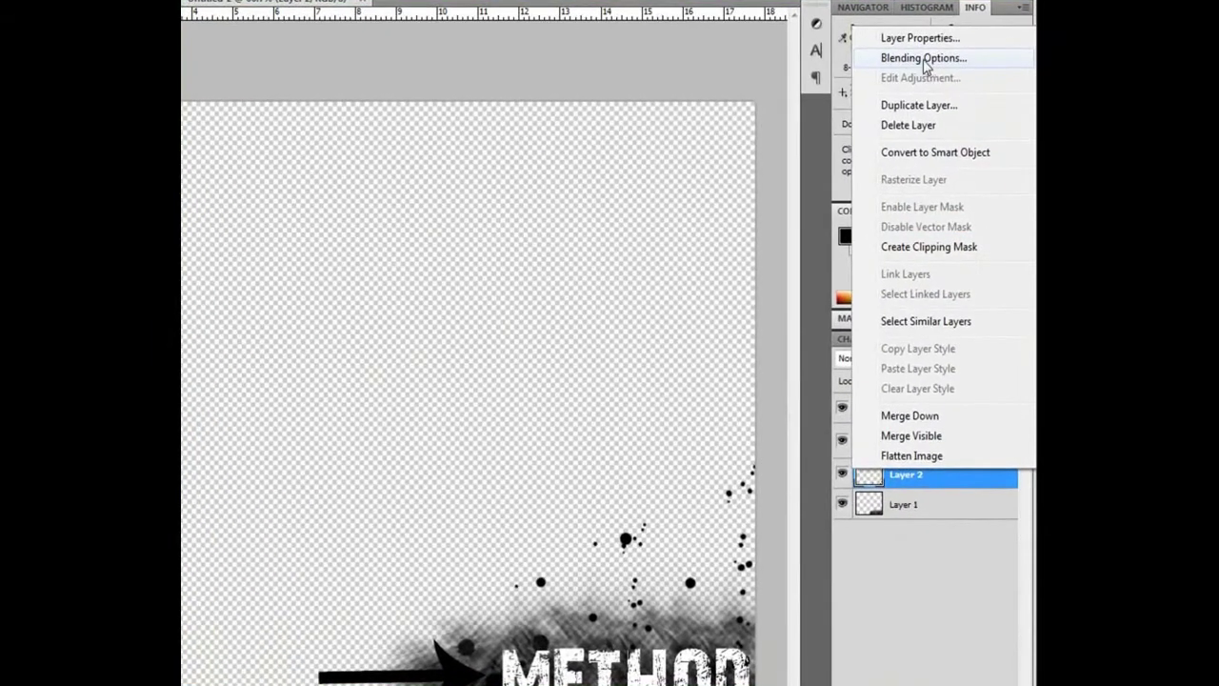
{"action": "left_click", "coordinate": [938, 100]}
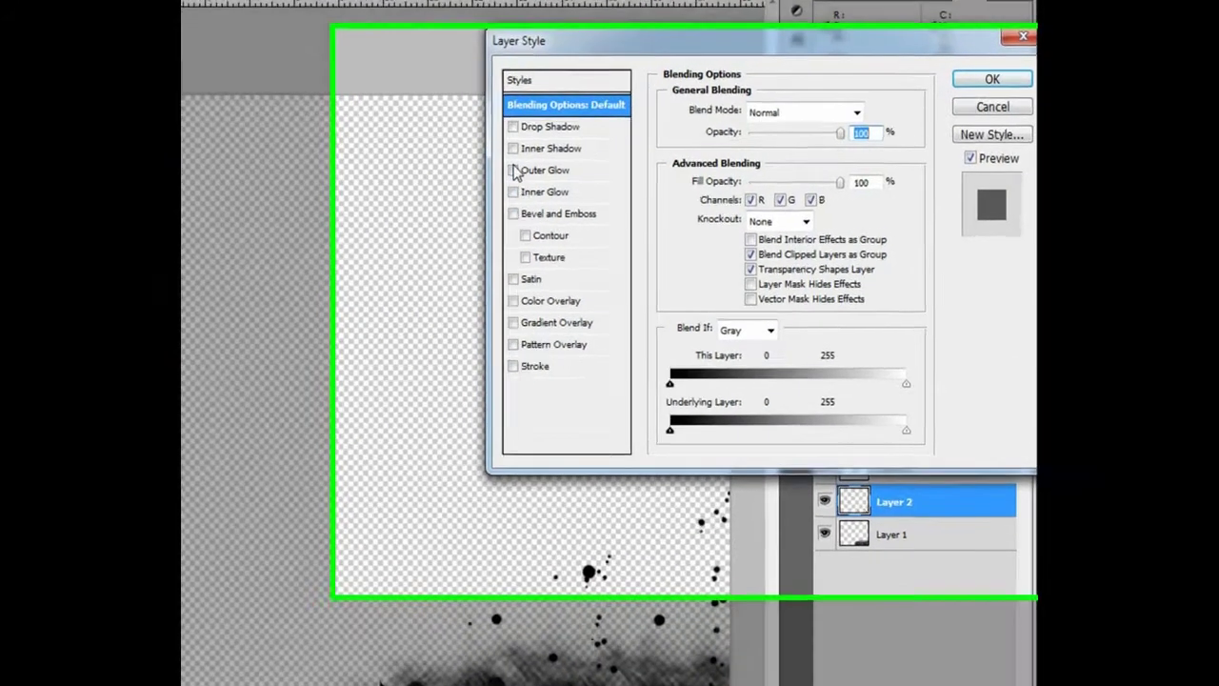
{"action": "left_click", "coordinate": [557, 170]}
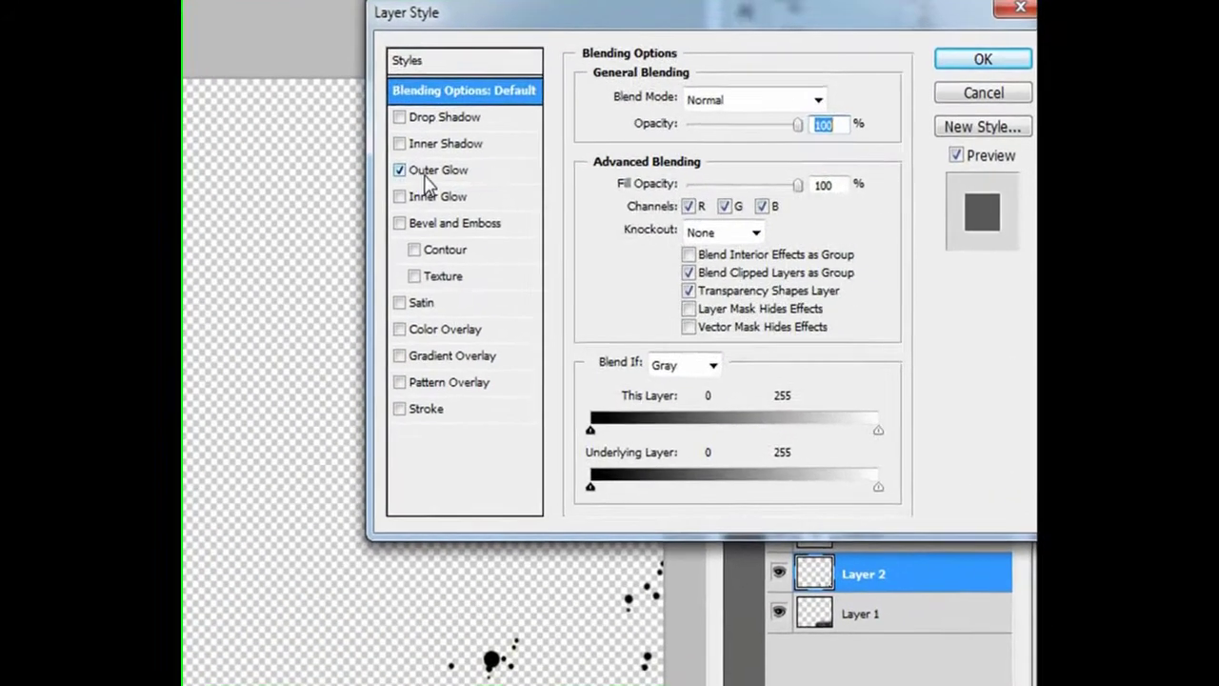
{"action": "left_click", "coordinate": [600, 171]}
{"action": "left_click", "coordinate": [638, 179]}
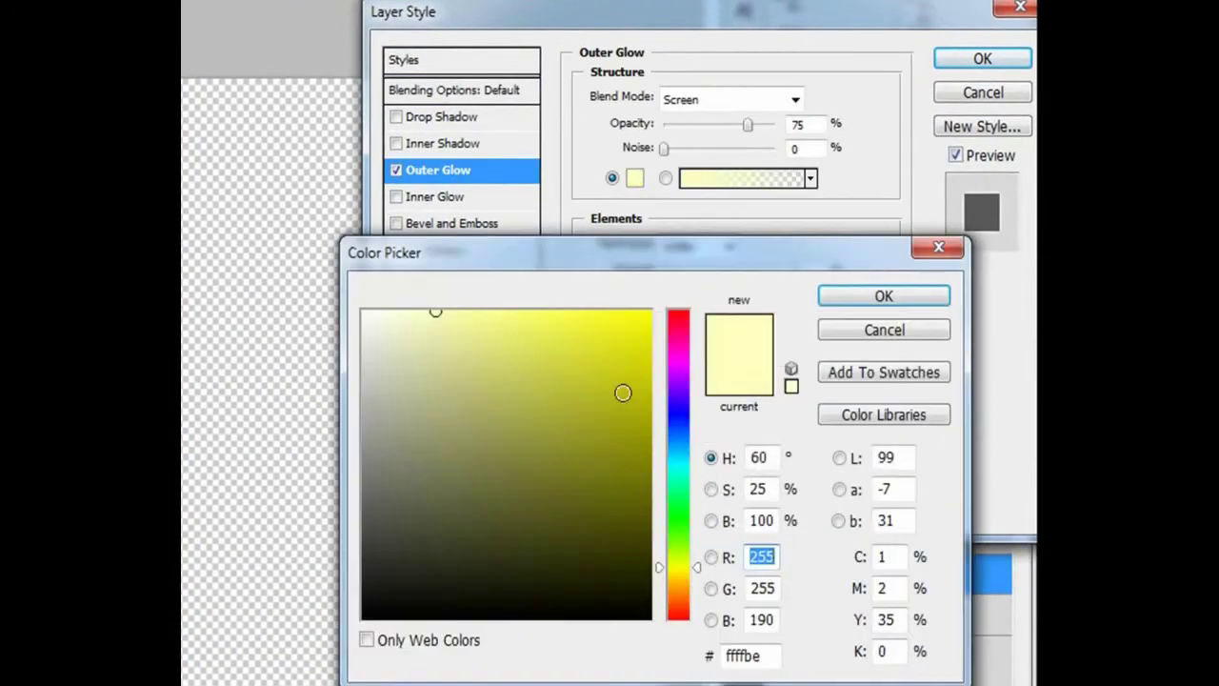
{"action": "left_click_drag", "start_coordinate": [623, 394], "coordinate": [652, 310]}
{"action": "left_click", "coordinate": [695, 312]}
{"action": "left_click", "coordinate": [869, 303]}
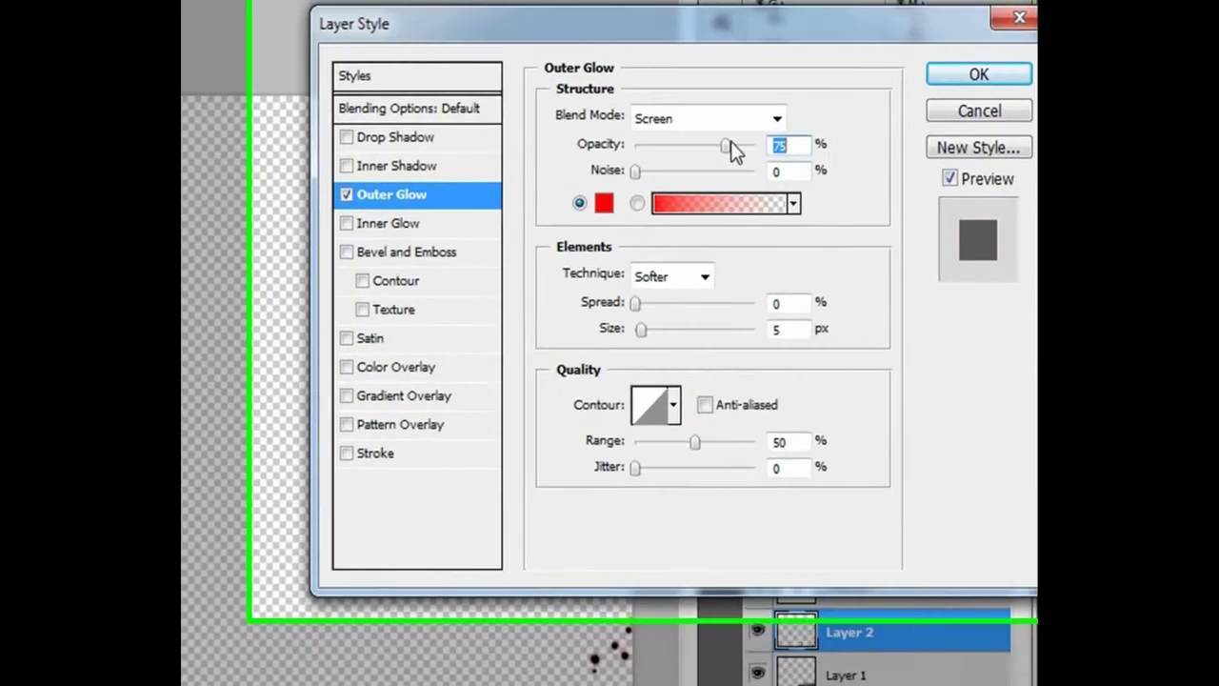
{"action": "left_click_drag", "start_coordinate": [750, 124], "coordinate": [801, 126]}
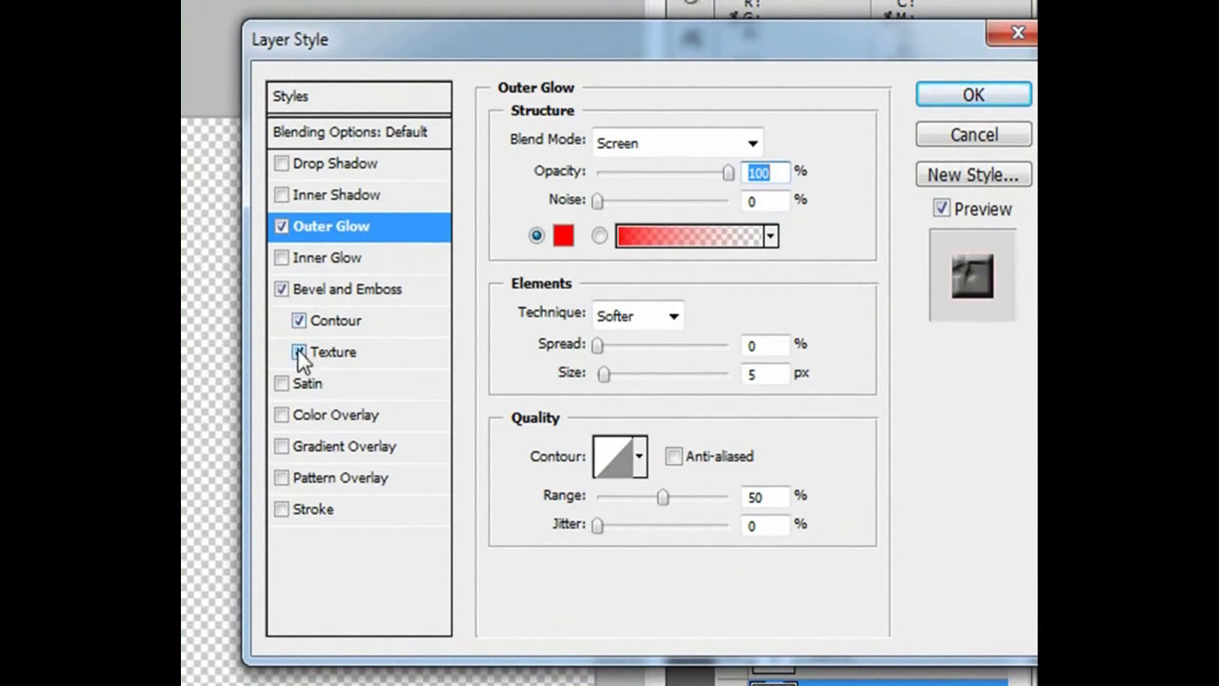
Add Bevel and Emboss with Contour and Texture to the splatter layer, increase the outer glow's size and apply the style
{"action": "left_click", "coordinate": [282, 383]}
{"action": "left_click", "coordinate": [287, 507]}
{"action": "left_click", "coordinate": [287, 508]}
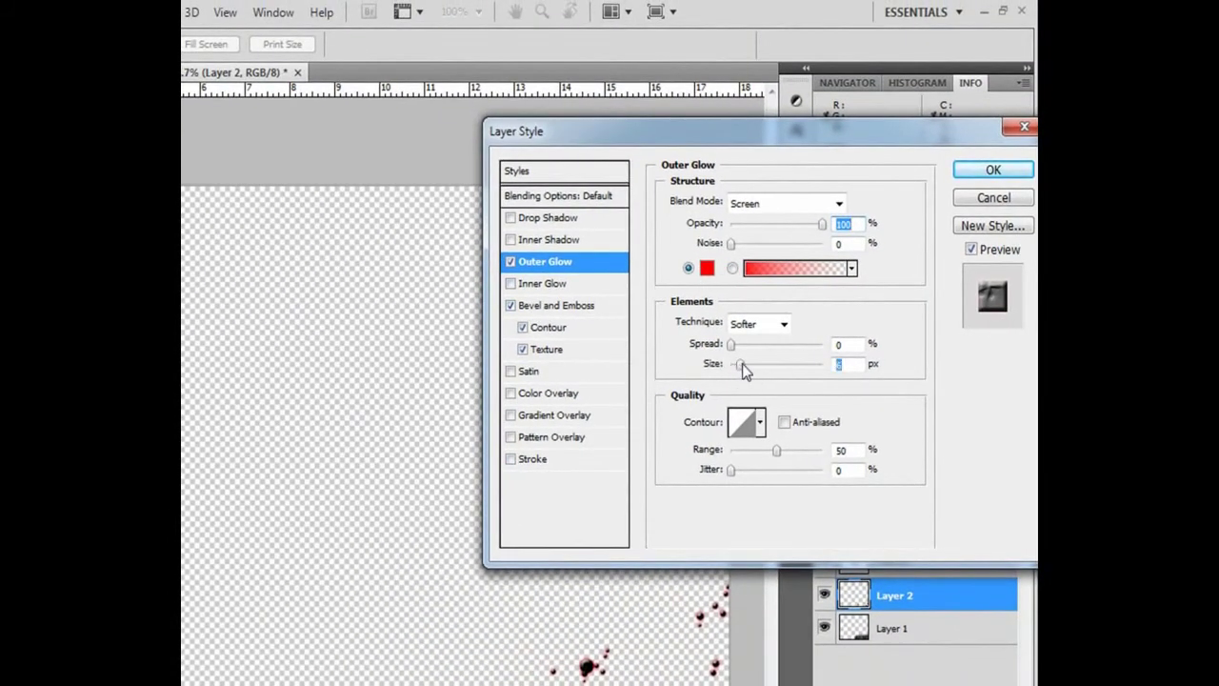
{"action": "left_click", "coordinate": [977, 175]}
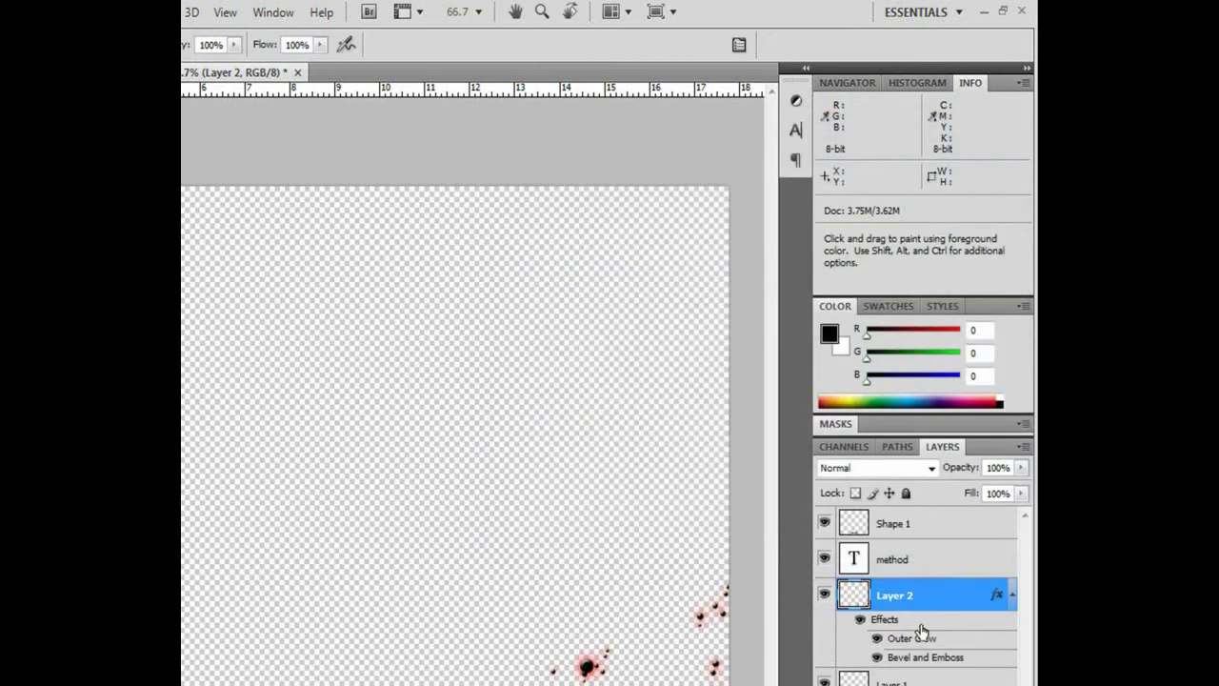
{"action": "left_click", "coordinate": [1013, 596]}
Give the arrow layer, Shape 1, a light red outer glow at 100% opacity
{"action": "left_click", "coordinate": [923, 529]}
{"action": "right_click", "coordinate": [923, 530]}
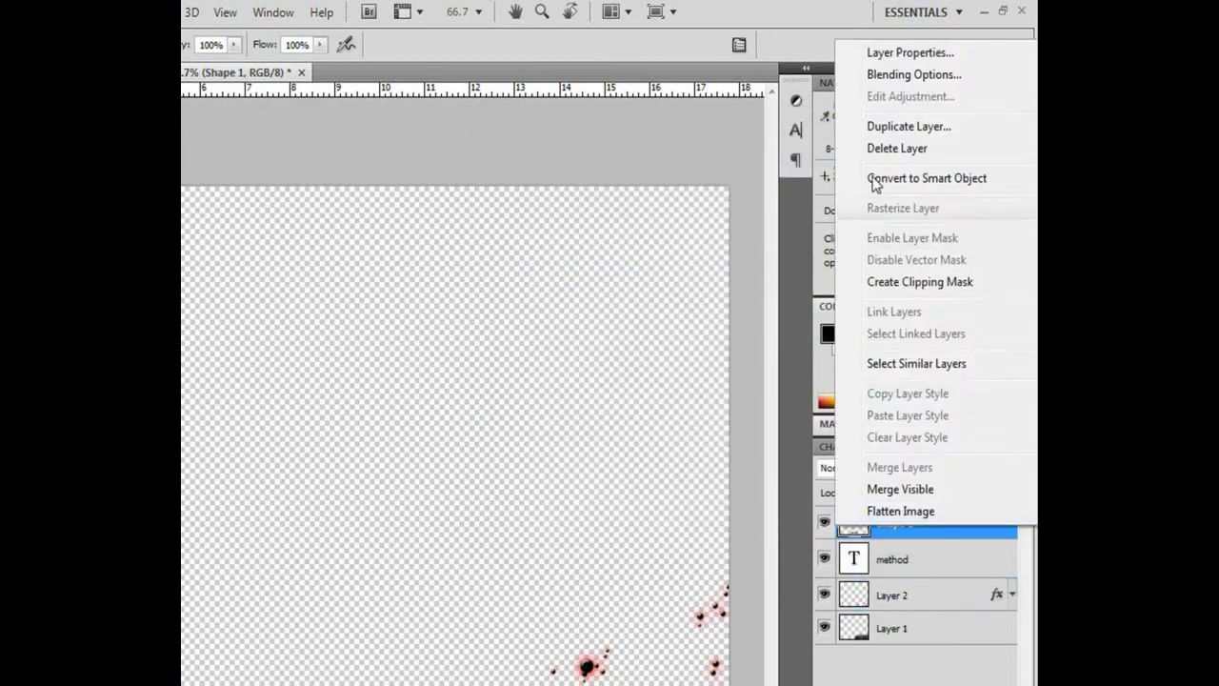
{"action": "left_click", "coordinate": [914, 73]}
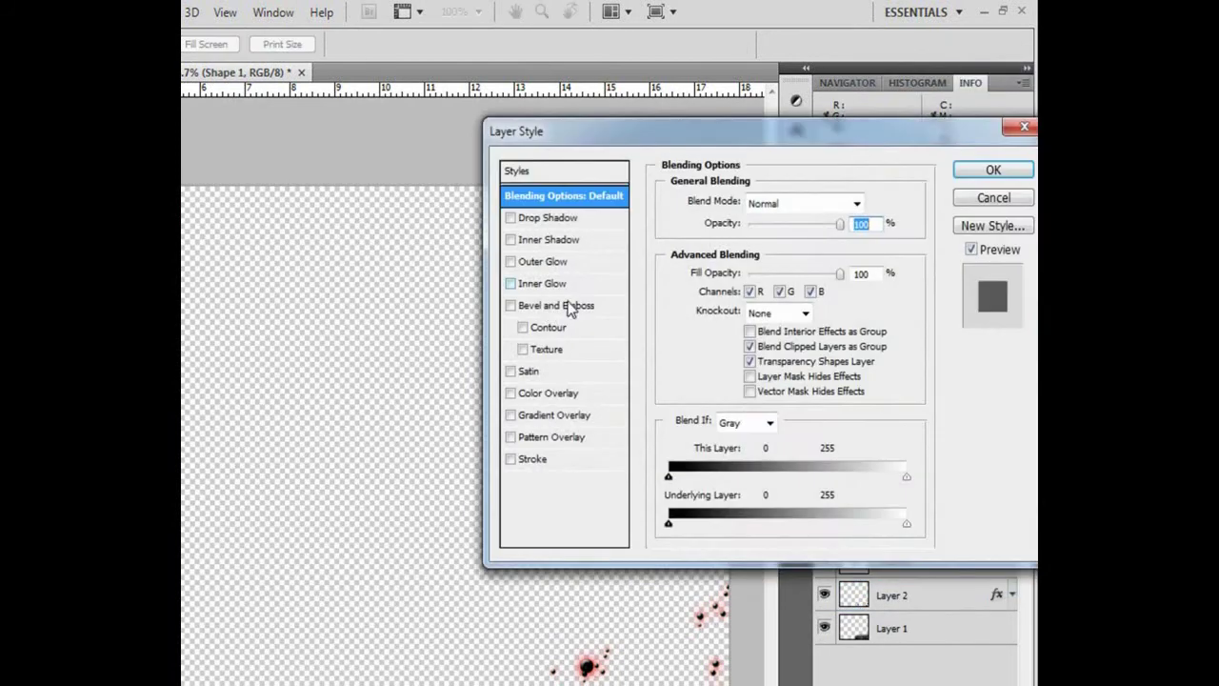
{"action": "left_click", "coordinate": [519, 262]}
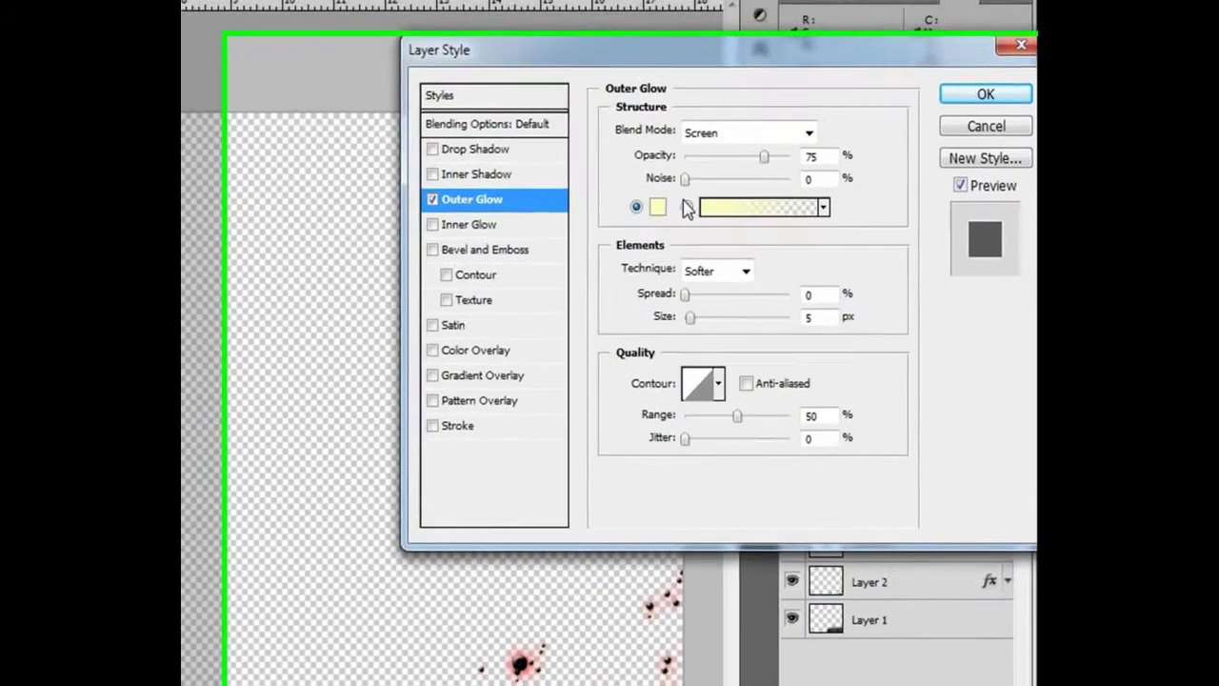
{"action": "left_click", "coordinate": [708, 269]}
{"action": "left_click_drag", "start_coordinate": [677, 327], "coordinate": [678, 309]}
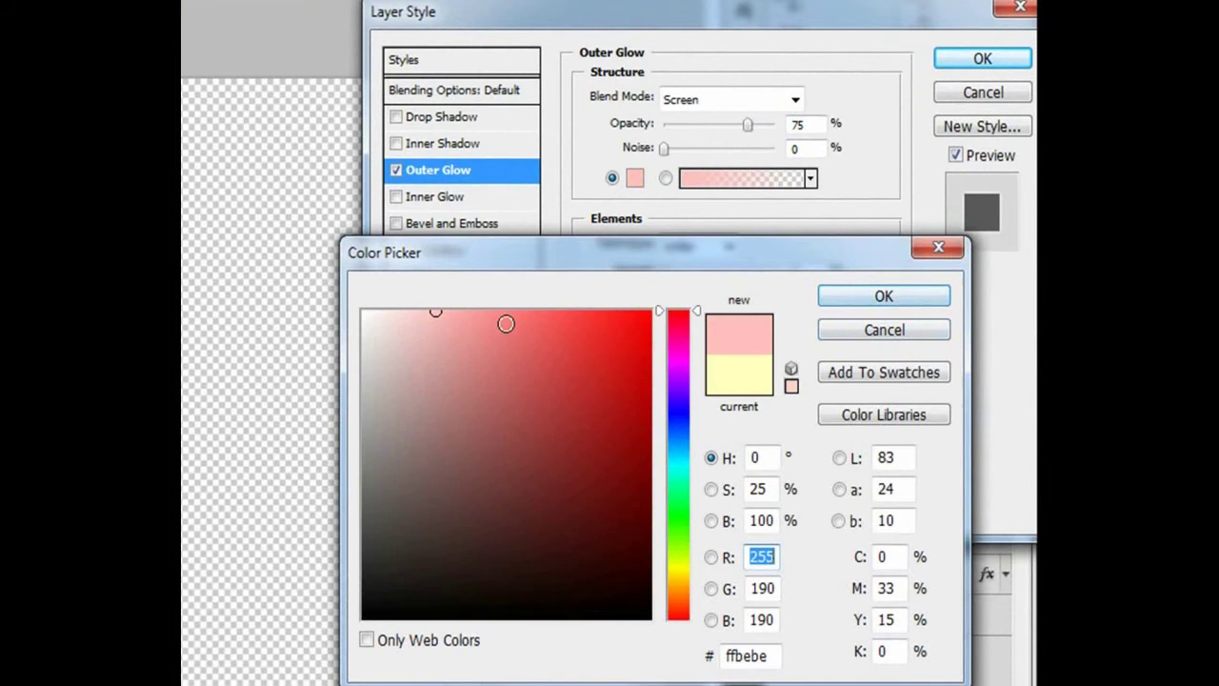
{"action": "left_click", "coordinate": [539, 310]}
{"action": "left_click", "coordinate": [847, 295]}
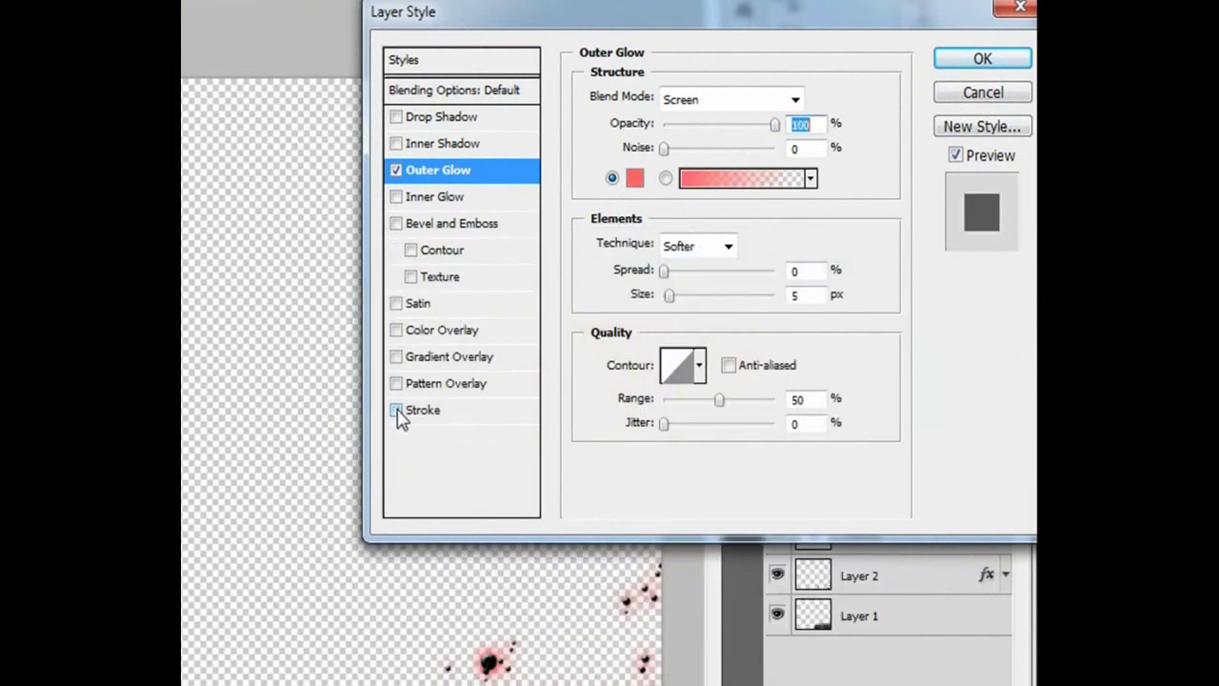
Leave Bevel and Emboss off for the arrow, add a white inner glow at 100% opacity and apply the style
{"action": "left_click", "coordinate": [411, 251]}
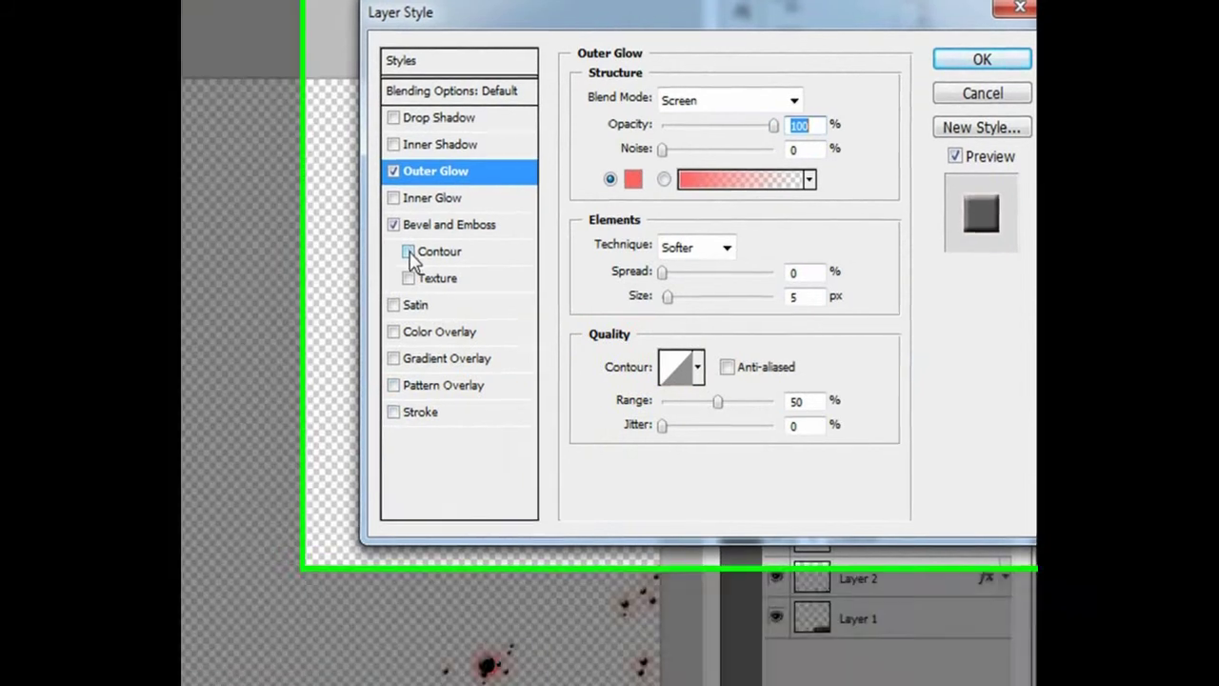
{"action": "left_click", "coordinate": [396, 223]}
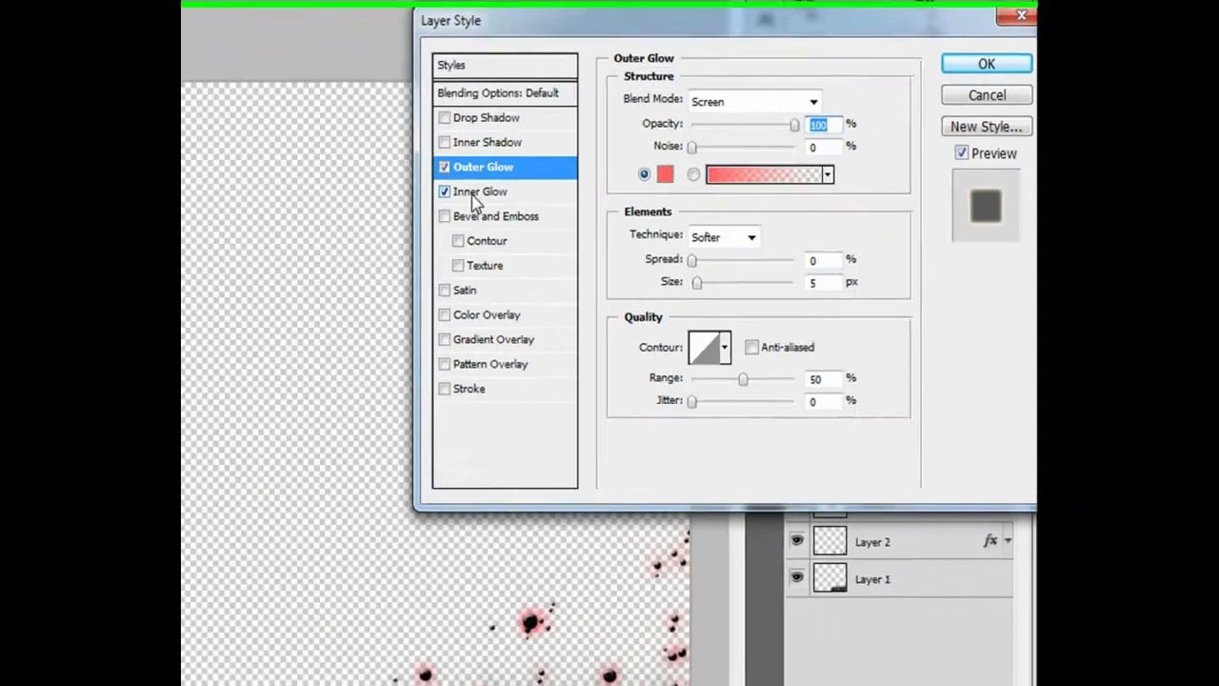
{"action": "left_click", "coordinate": [295, 257]}
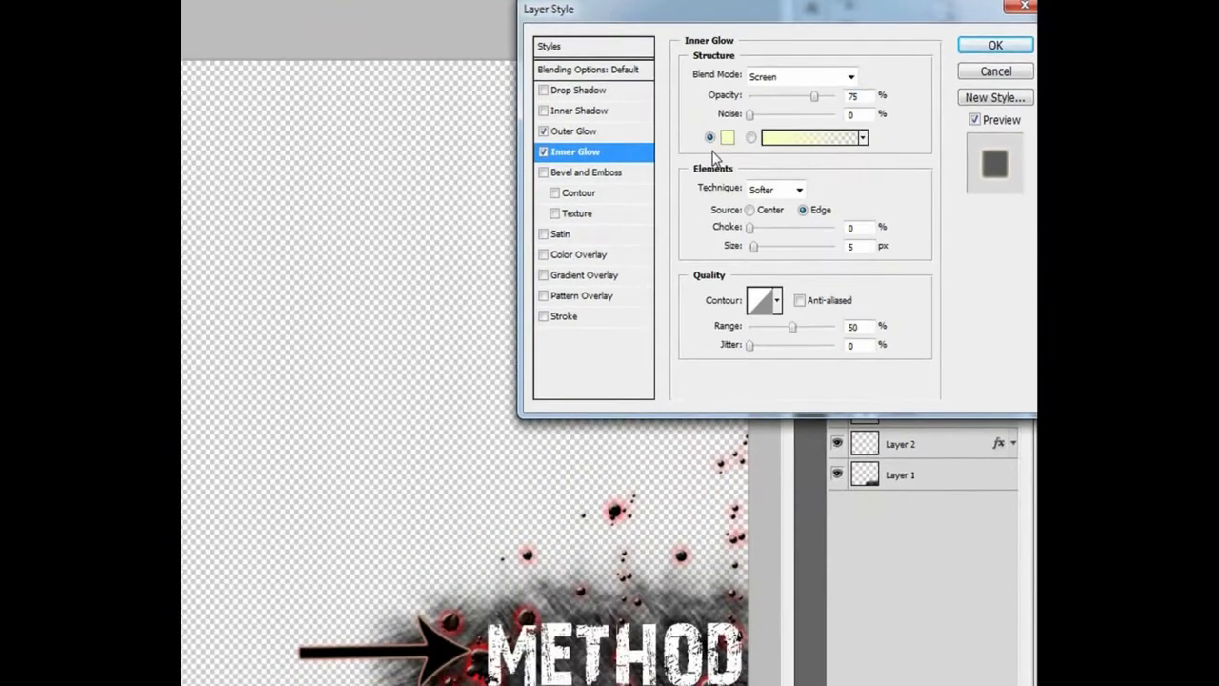
{"action": "left_click", "coordinate": [726, 137]}
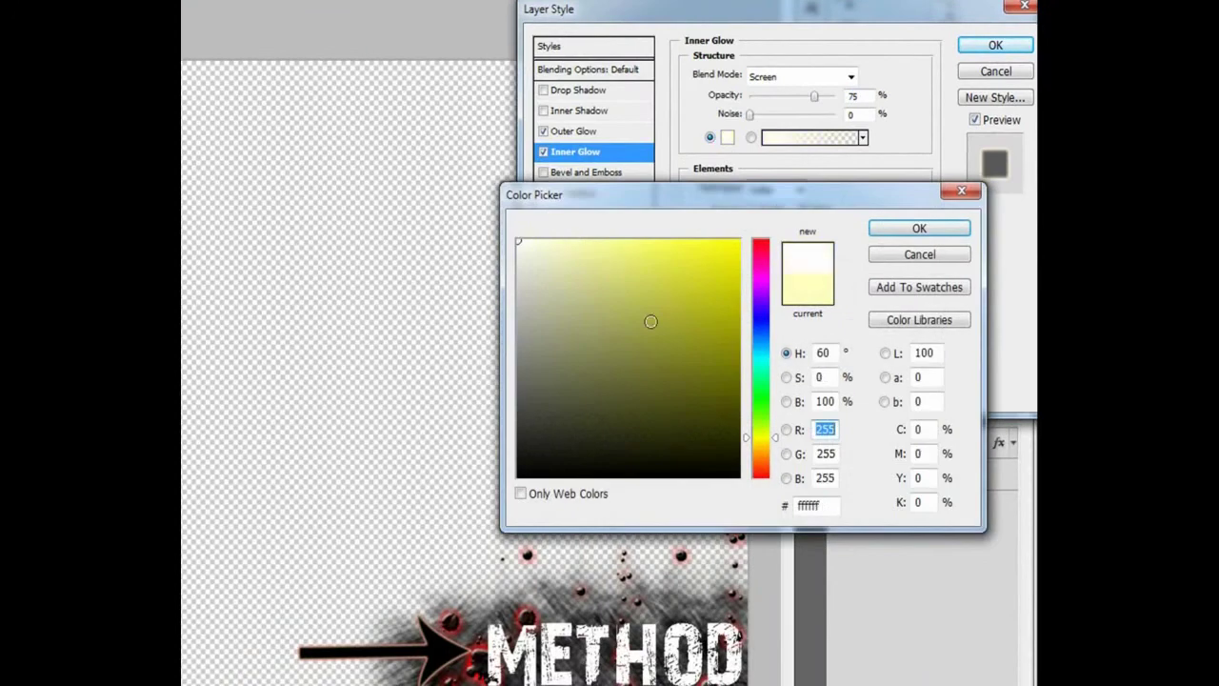
{"action": "left_click", "coordinate": [518, 477]}
{"action": "left_click", "coordinate": [518, 240]}
{"action": "left_click", "coordinate": [913, 230]}
{"action": "left_click_drag", "start_coordinate": [816, 96], "coordinate": [941, 148]}
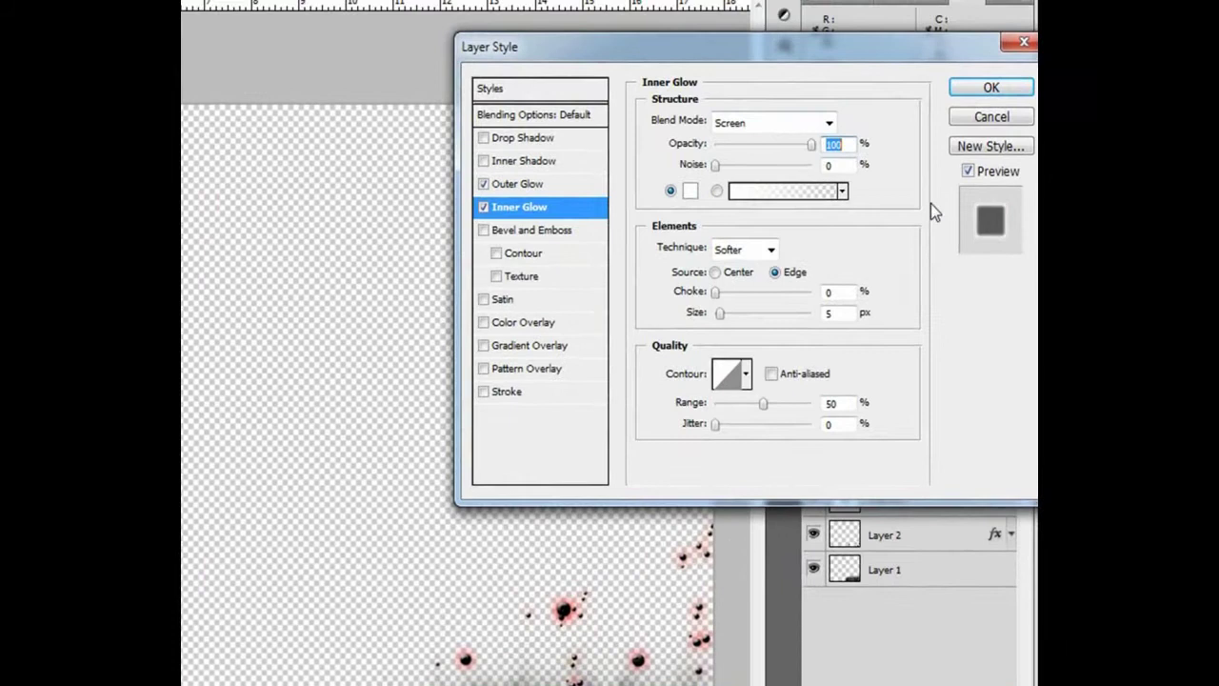
{"action": "left_click", "coordinate": [724, 312]}
{"action": "left_click", "coordinate": [981, 88]}
{"action": "left_click", "coordinate": [1012, 458]}
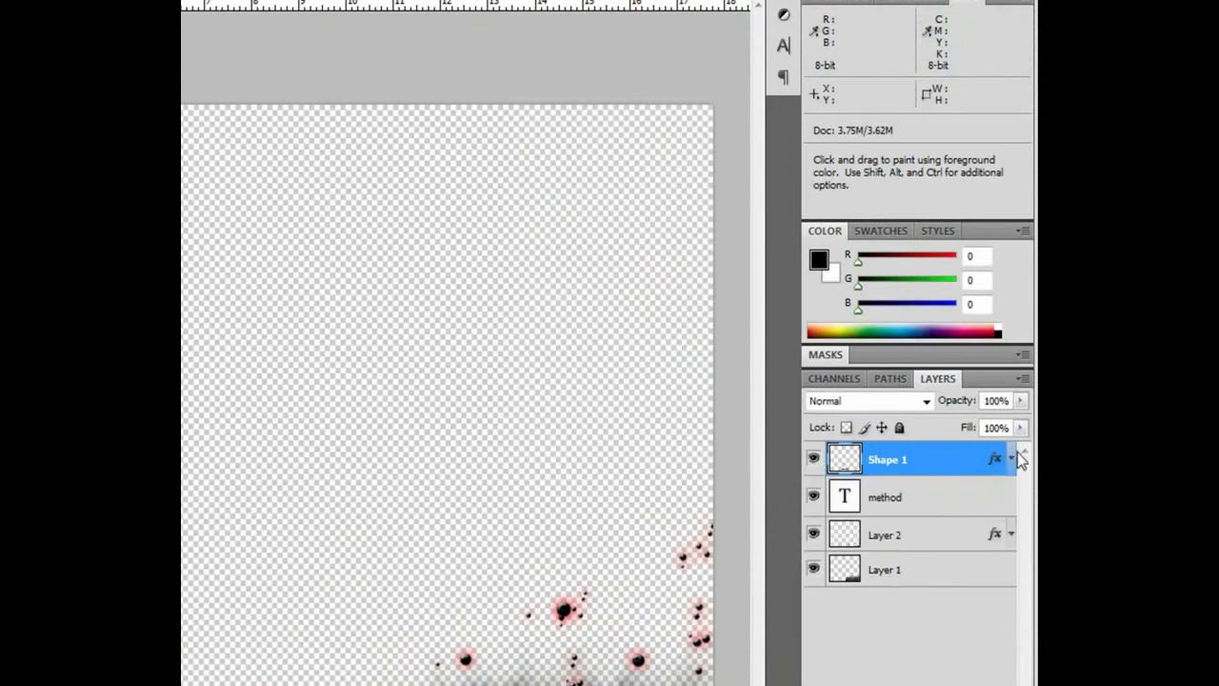
Give the brushed background layer, Layer 1, an outer glow in red #ff4242
{"action": "right_click", "coordinate": [887, 572]}
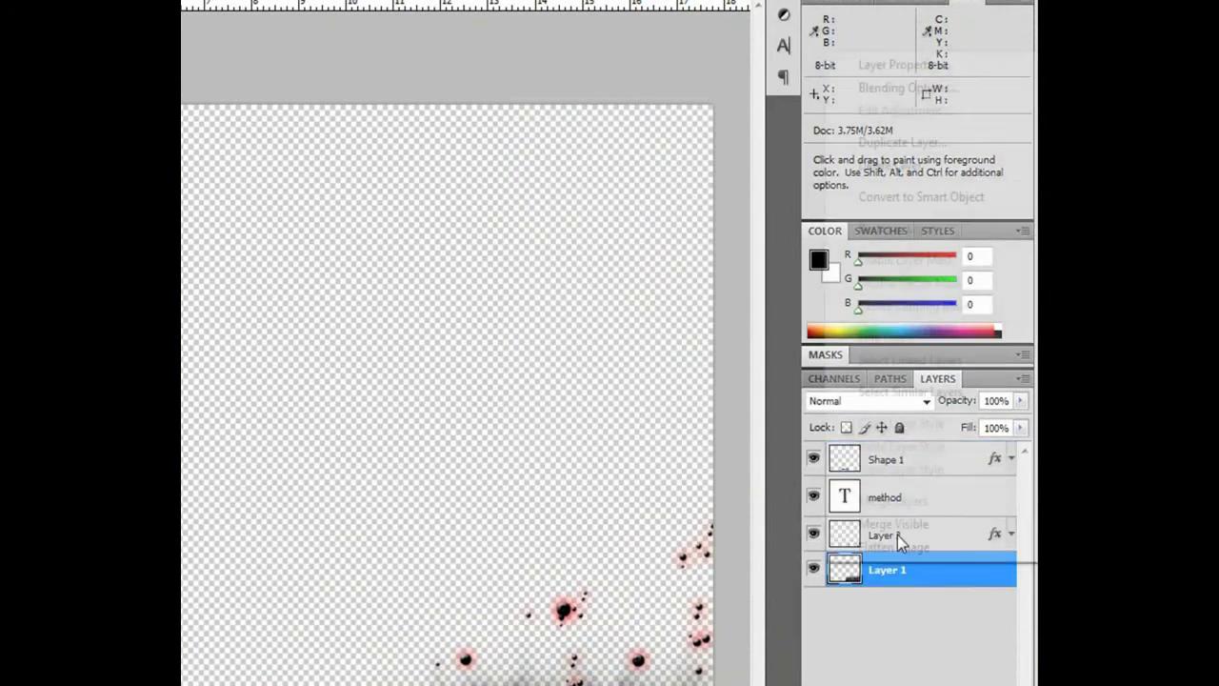
{"action": "left_click", "coordinate": [904, 87]}
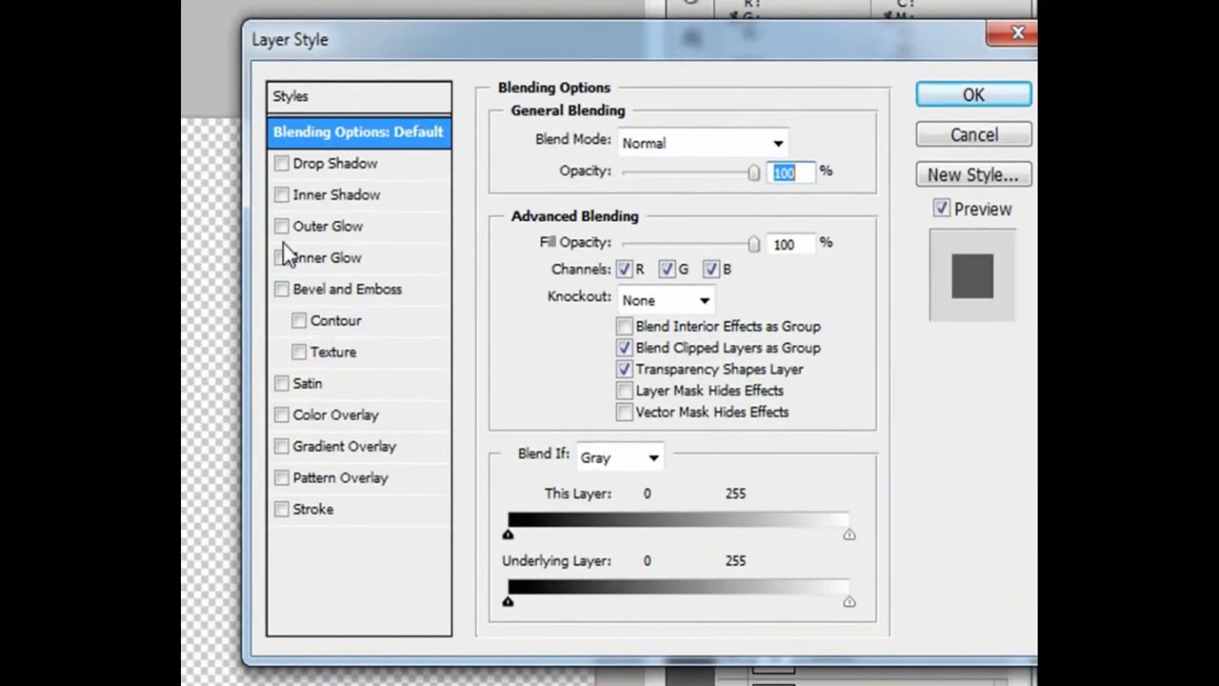
{"action": "left_click", "coordinate": [323, 227]}
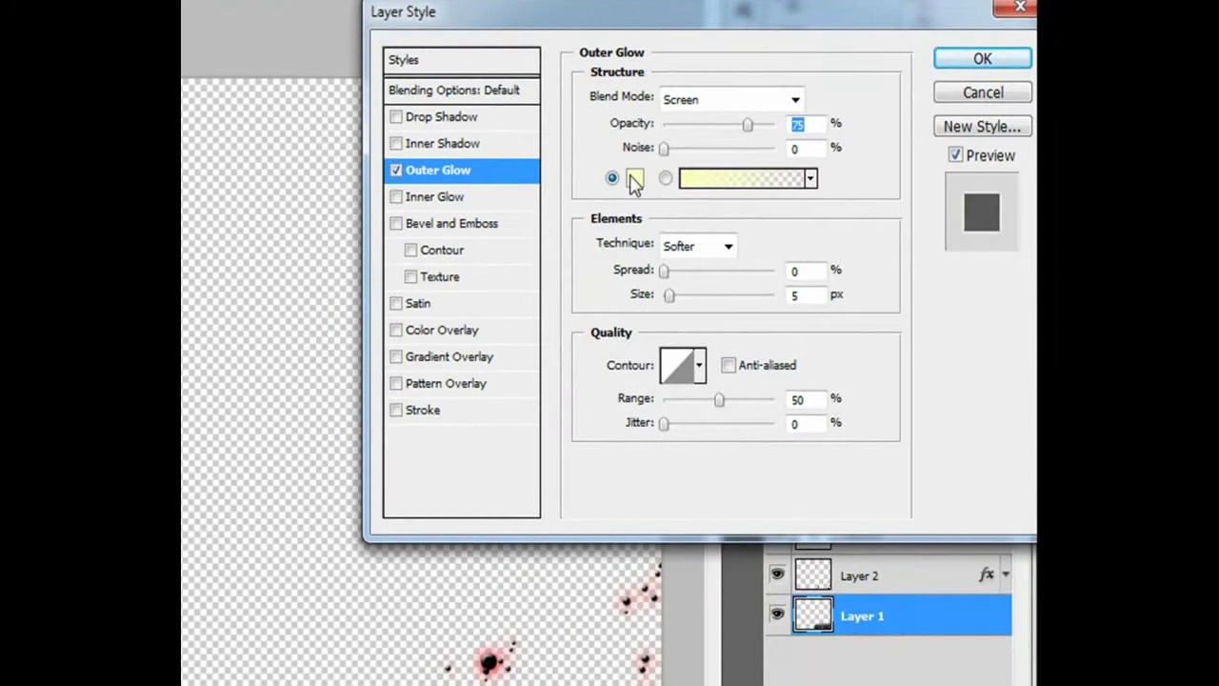
{"action": "left_click", "coordinate": [634, 177]}
{"action": "left_click", "coordinate": [677, 312]}
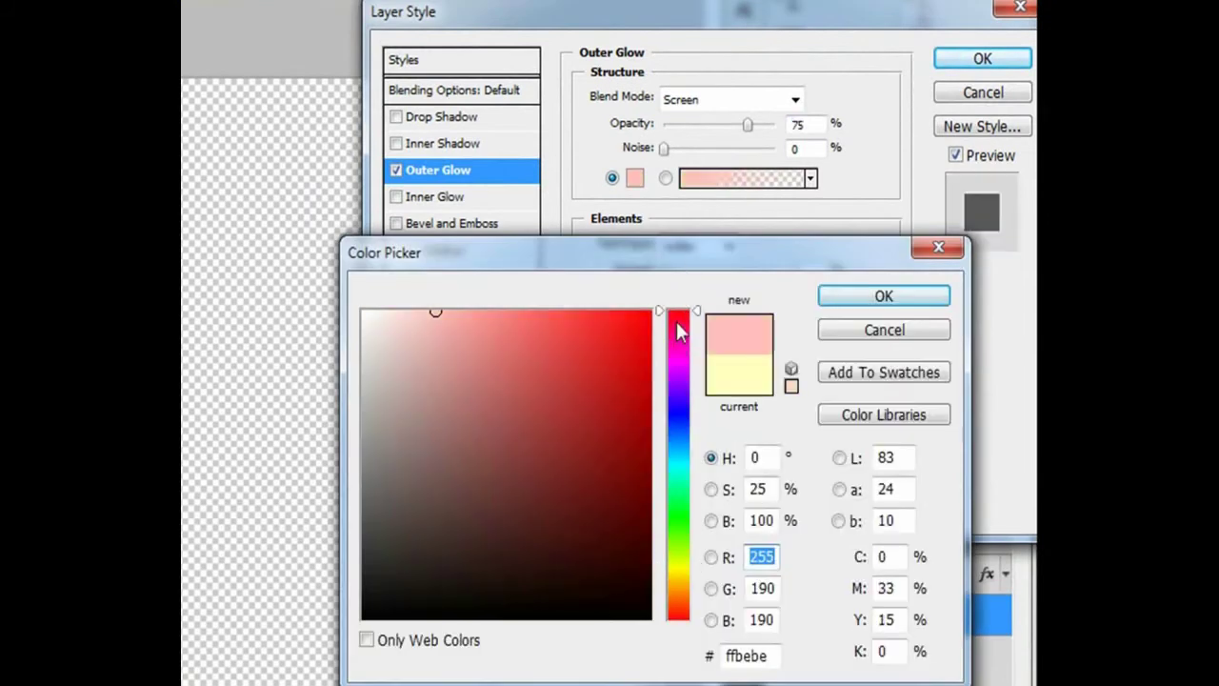
{"action": "left_click_drag", "start_coordinate": [435, 312], "coordinate": [682, 245]}
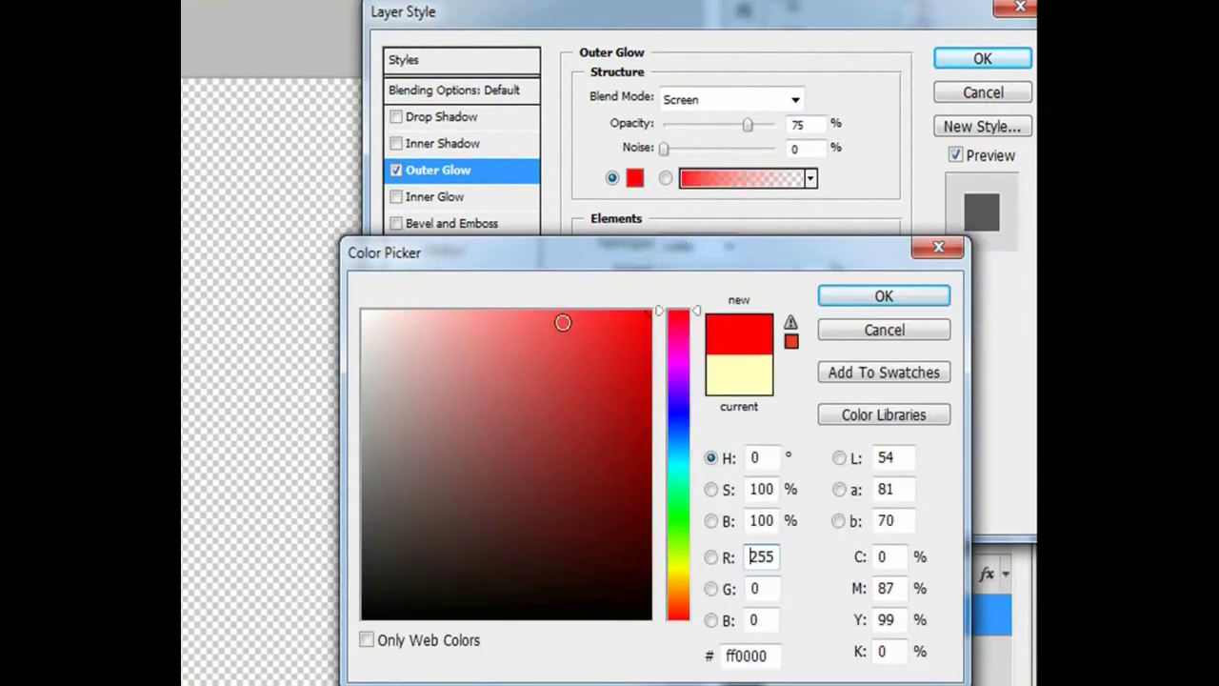
{"action": "left_click", "coordinate": [565, 312]}
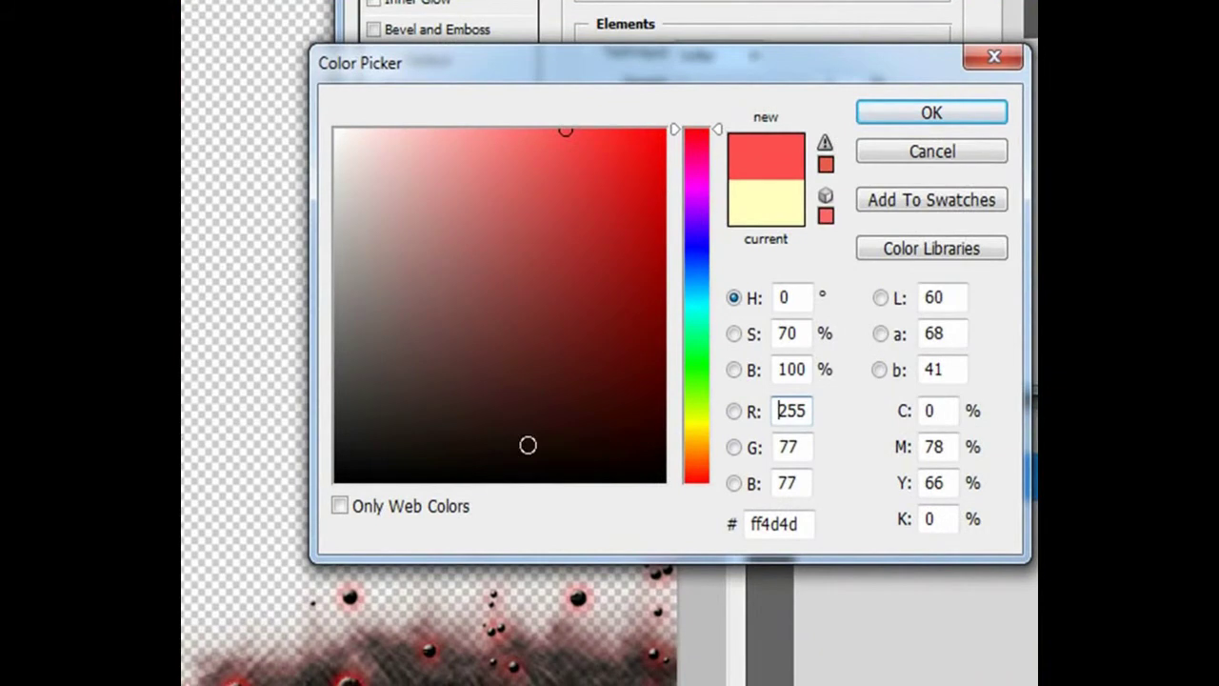
{"action": "left_click", "coordinate": [363, 613]}
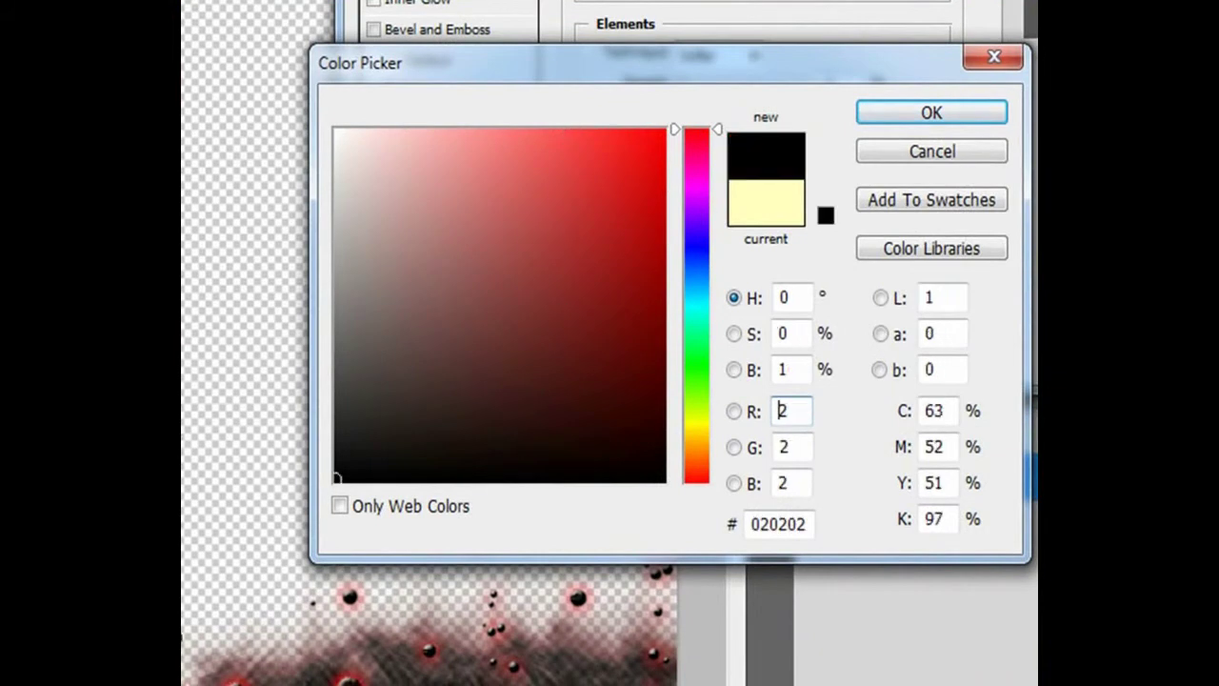
{"action": "left_click_drag", "start_coordinate": [518, 443], "coordinate": [580, 133]}
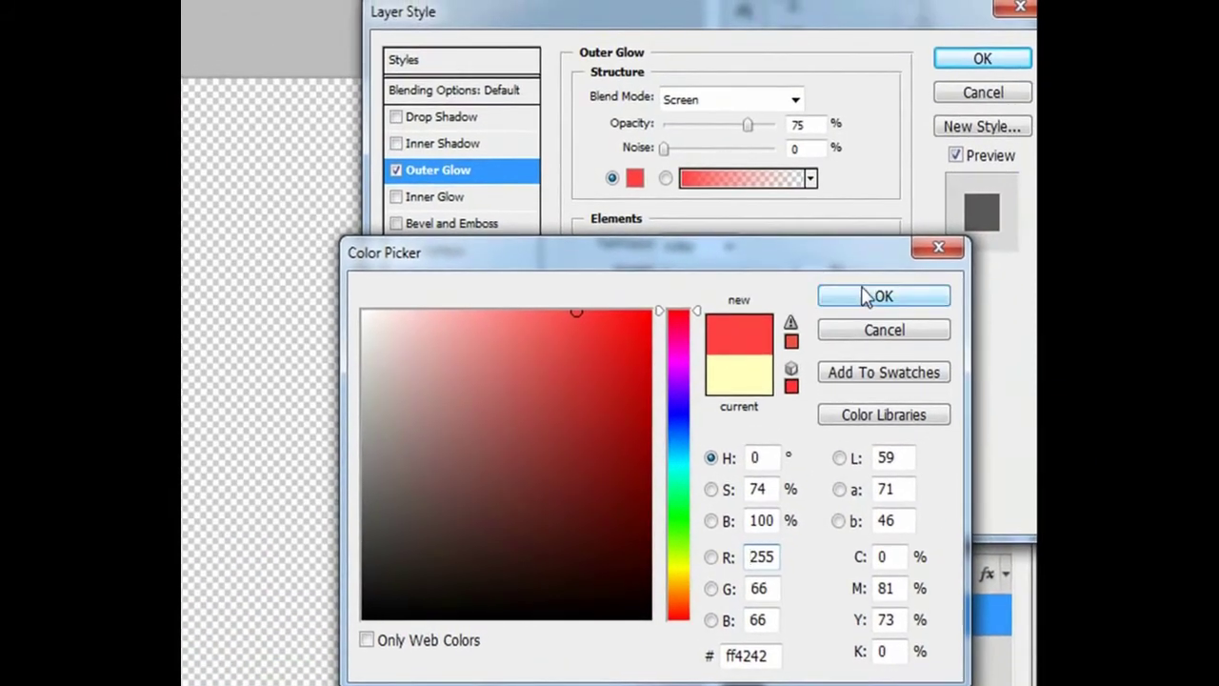
{"action": "left_click", "coordinate": [872, 265]}
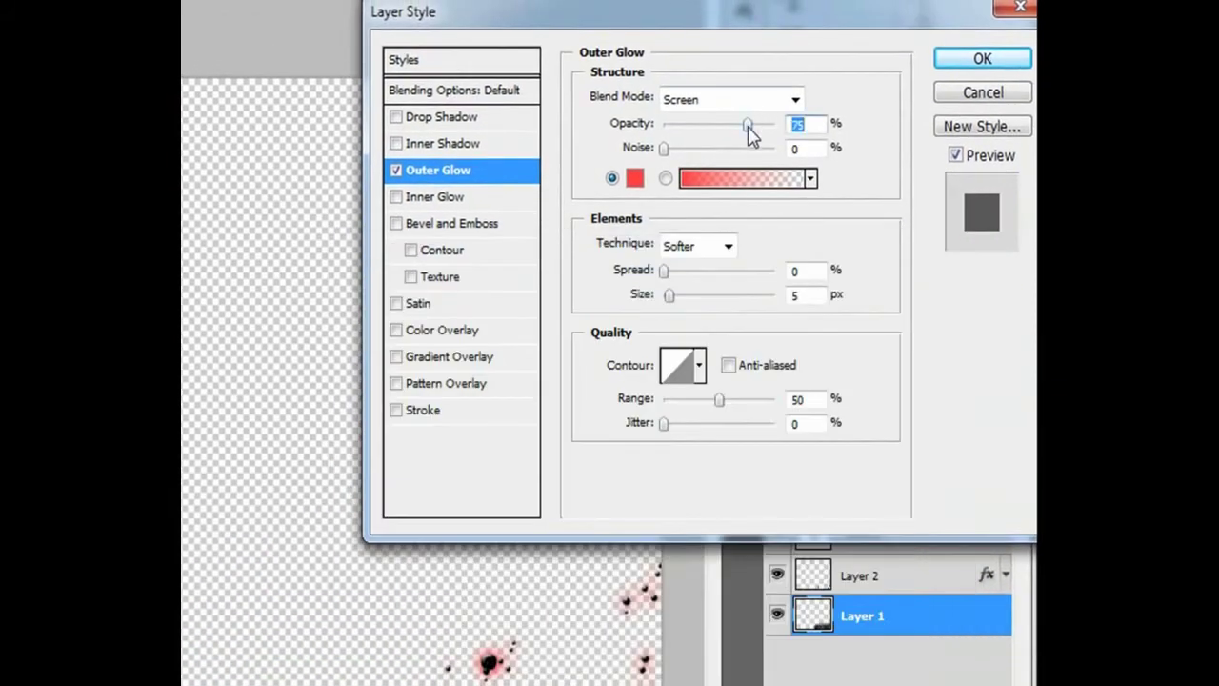
Raise Layer 1's outer glow opacity to 100% and lighten the glow colour to #ff6b6b
{"action": "left_click_drag", "start_coordinate": [749, 127], "coordinate": [864, 141]}
{"action": "left_click", "coordinate": [635, 179]}
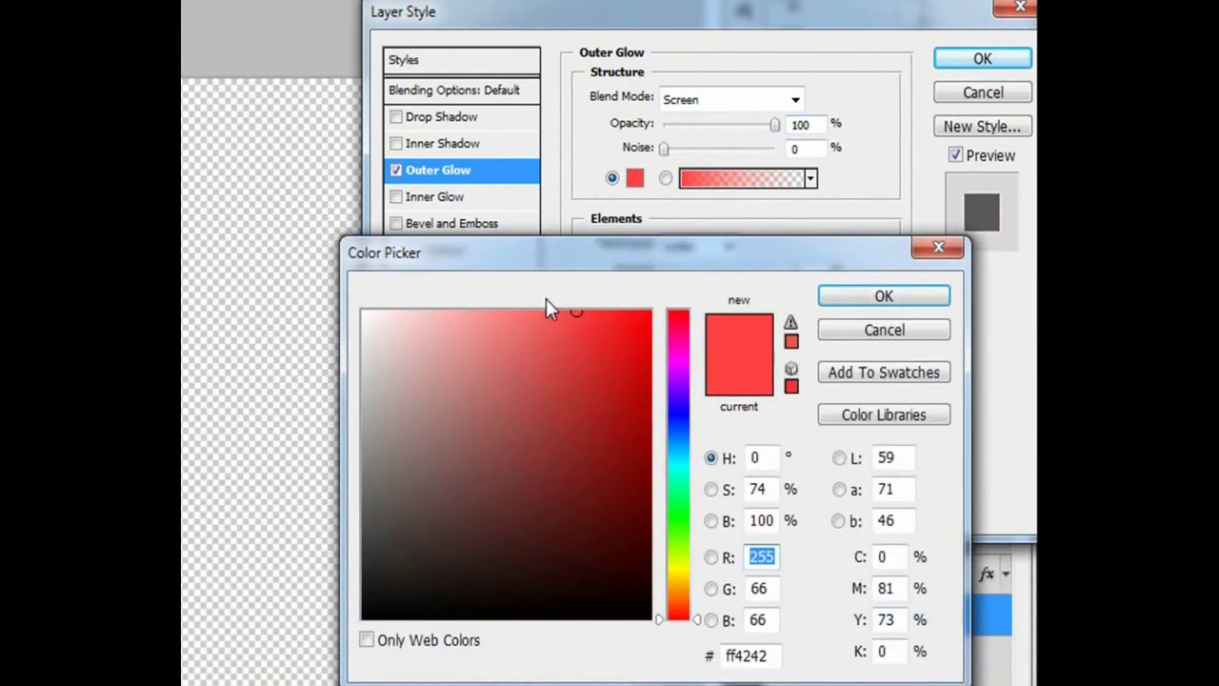
{"action": "left_click", "coordinate": [519, 322]}
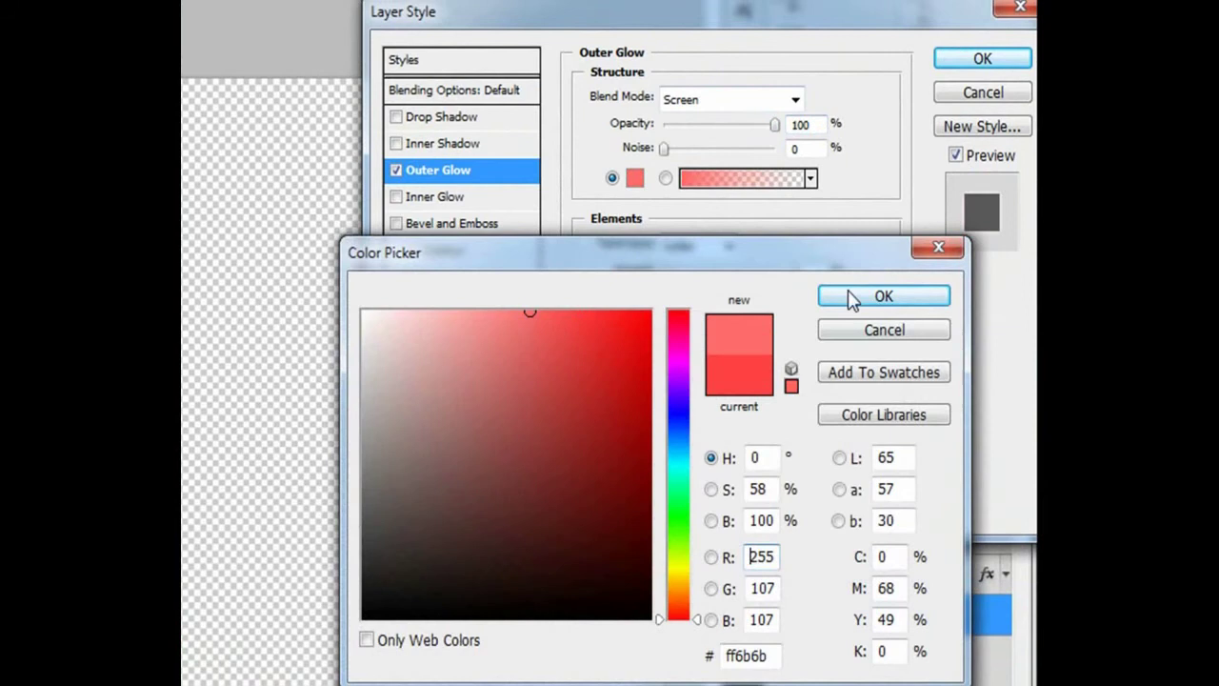
{"action": "left_click", "coordinate": [883, 297]}
Add Bevel and Emboss to Layer 1 and apply the layer style
{"action": "left_click", "coordinate": [411, 250]}
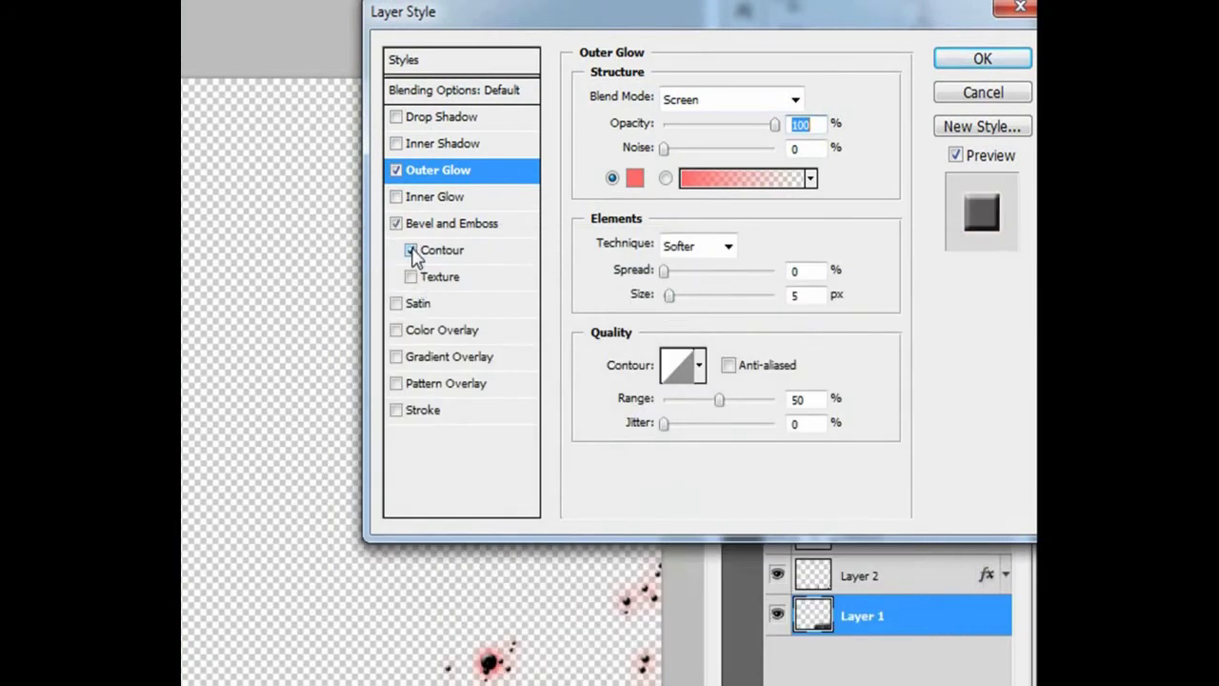
{"action": "left_click", "coordinate": [411, 251]}
{"action": "left_click", "coordinate": [970, 65]}
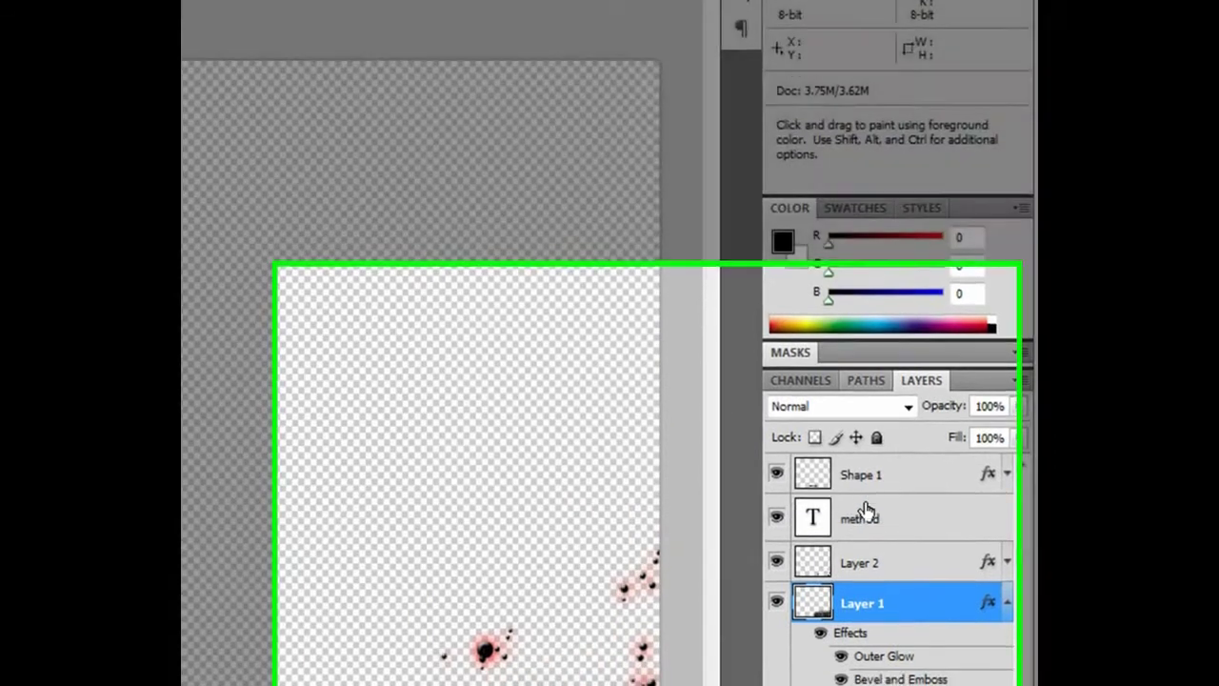
Reorder the method text layer so that it sits directly above Layer 1 and below Layer 2
{"action": "left_click_drag", "start_coordinate": [862, 530], "coordinate": [881, 685]}
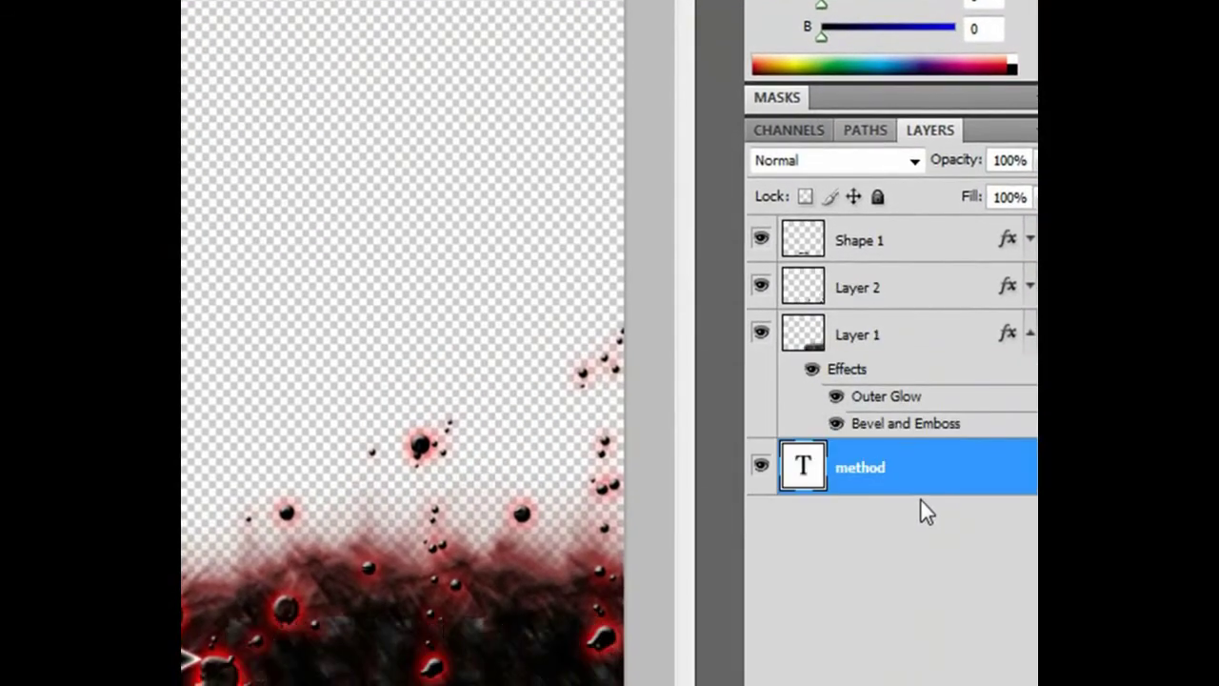
{"action": "left_click_drag", "start_coordinate": [881, 484], "coordinate": [871, 337]}
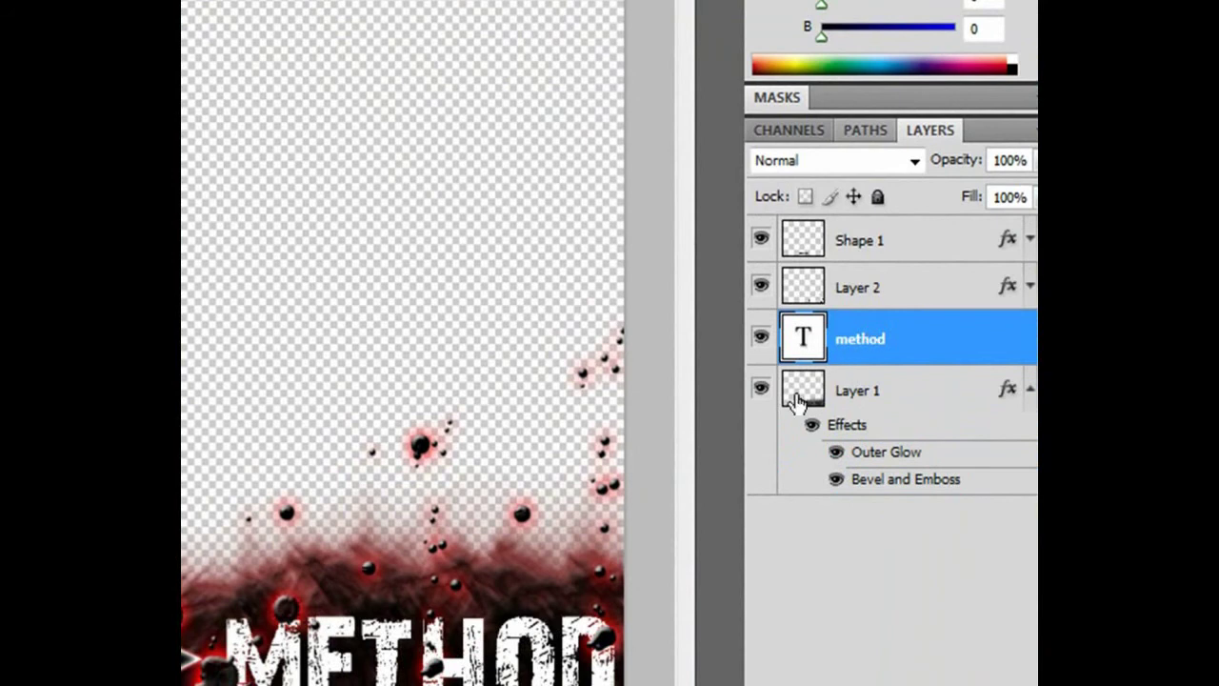
{"action": "right_click", "coordinate": [213, 291]}
{"action": "left_click", "coordinate": [673, 578]}
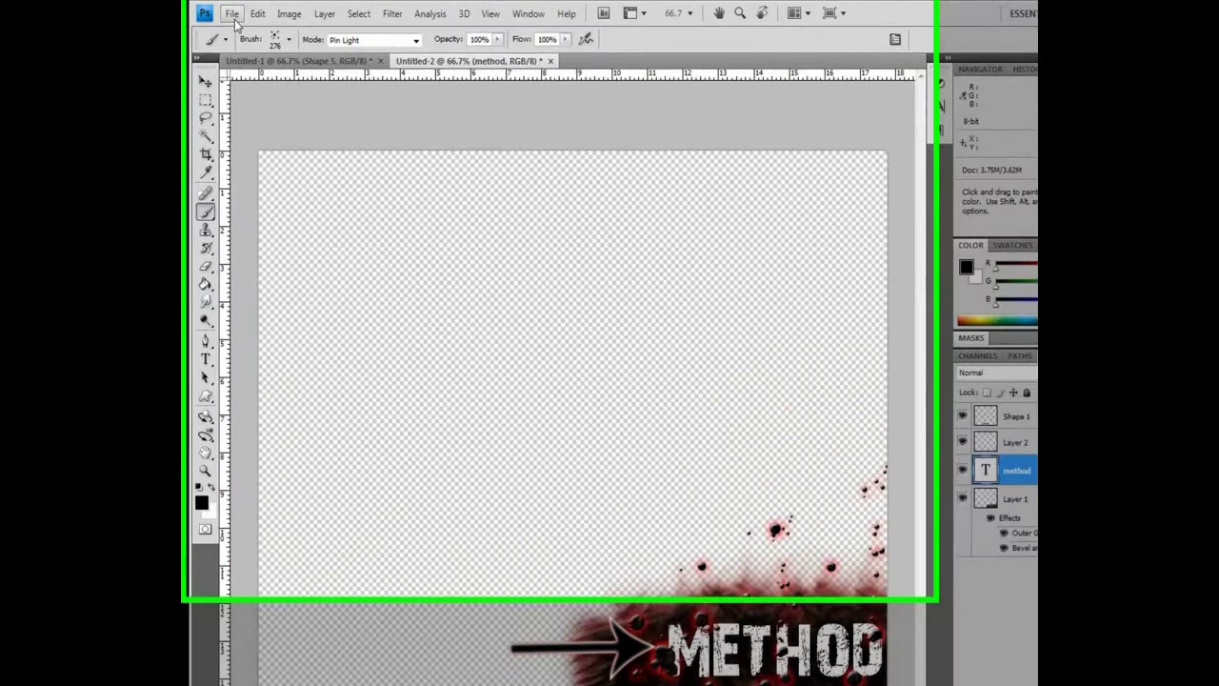
Save the overlay to the Desktop as theplayerbar in PNG format with no interlacing
{"action": "left_click", "coordinate": [232, 11]}
{"action": "left_click", "coordinate": [252, 263]}
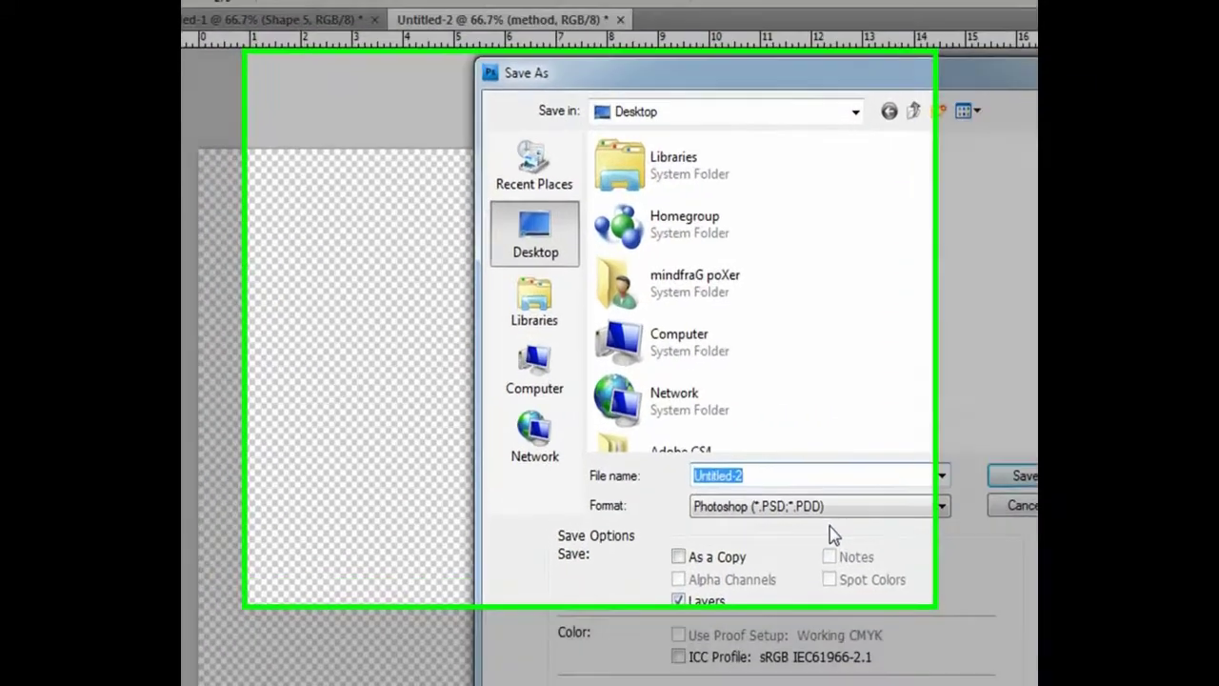
{"action": "type", "text": "the"}
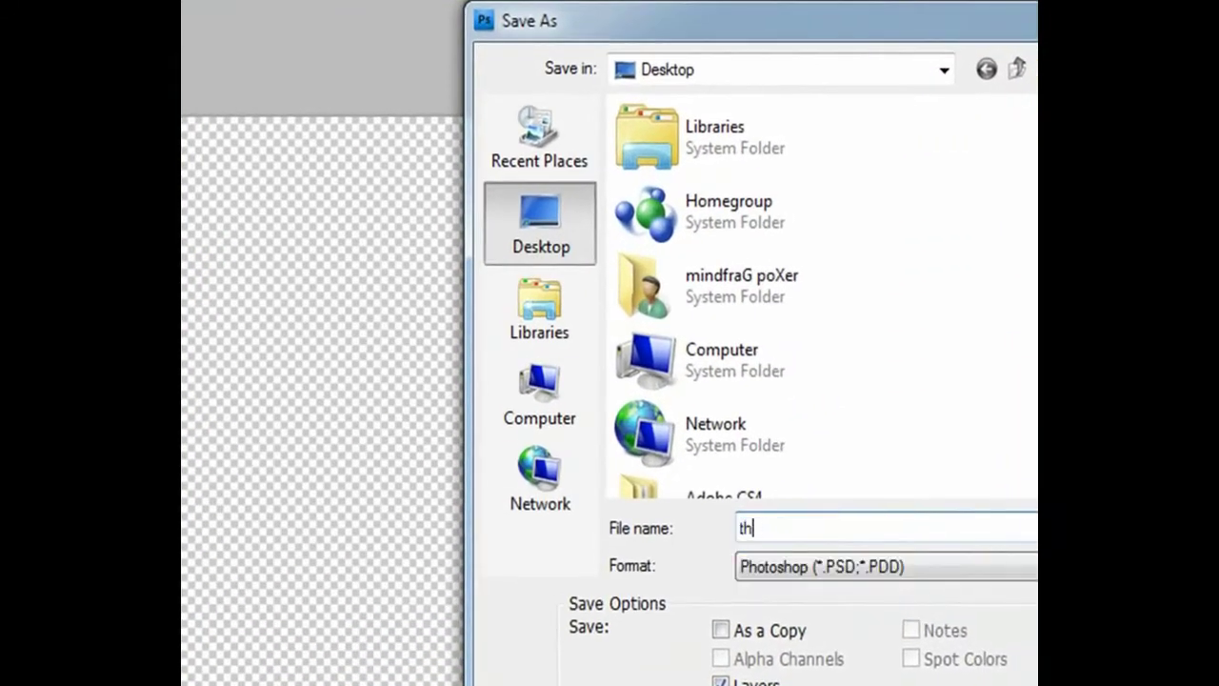
{"action": "key", "text": "BackSpace"}
{"action": "key", "text": "BackSpace"}
{"action": "type", "text": "theply"}
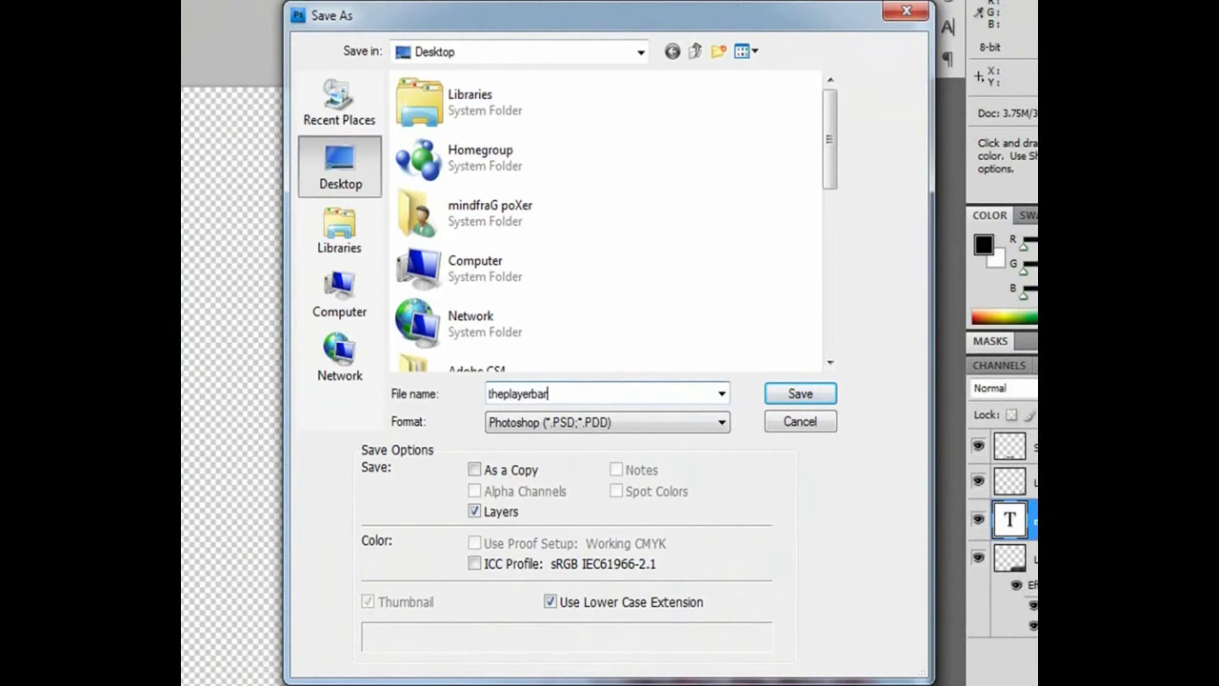
{"action": "left_click", "coordinate": [593, 421]}
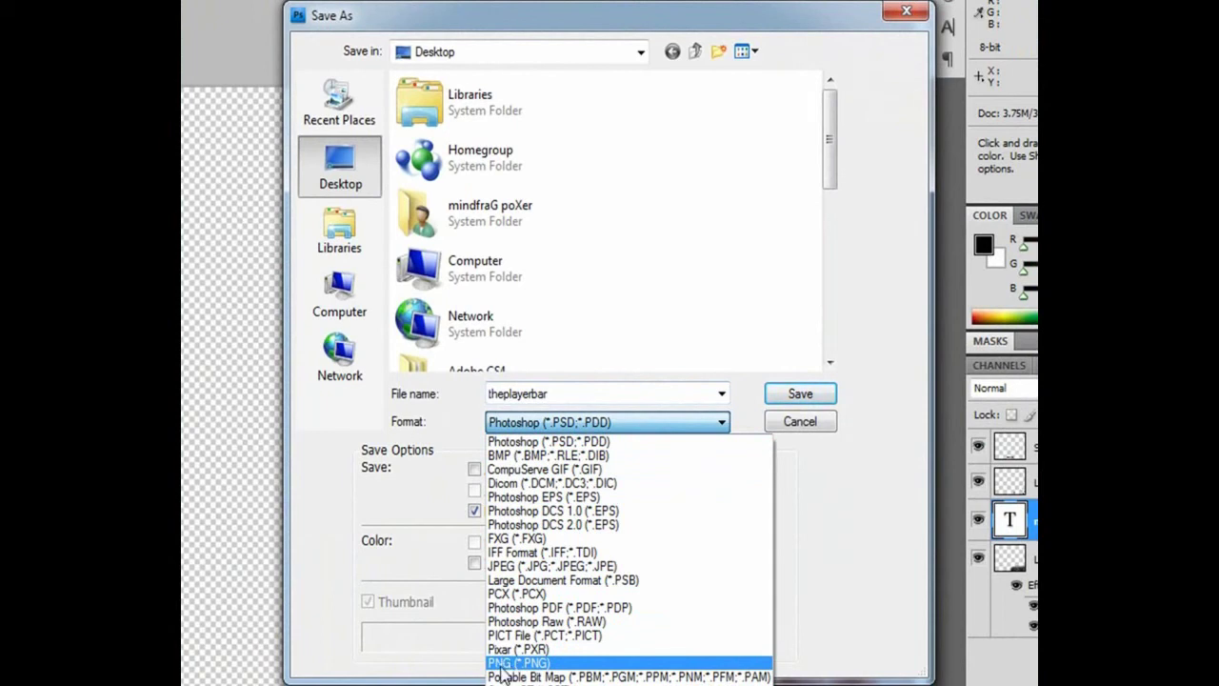
{"action": "left_click", "coordinate": [500, 664]}
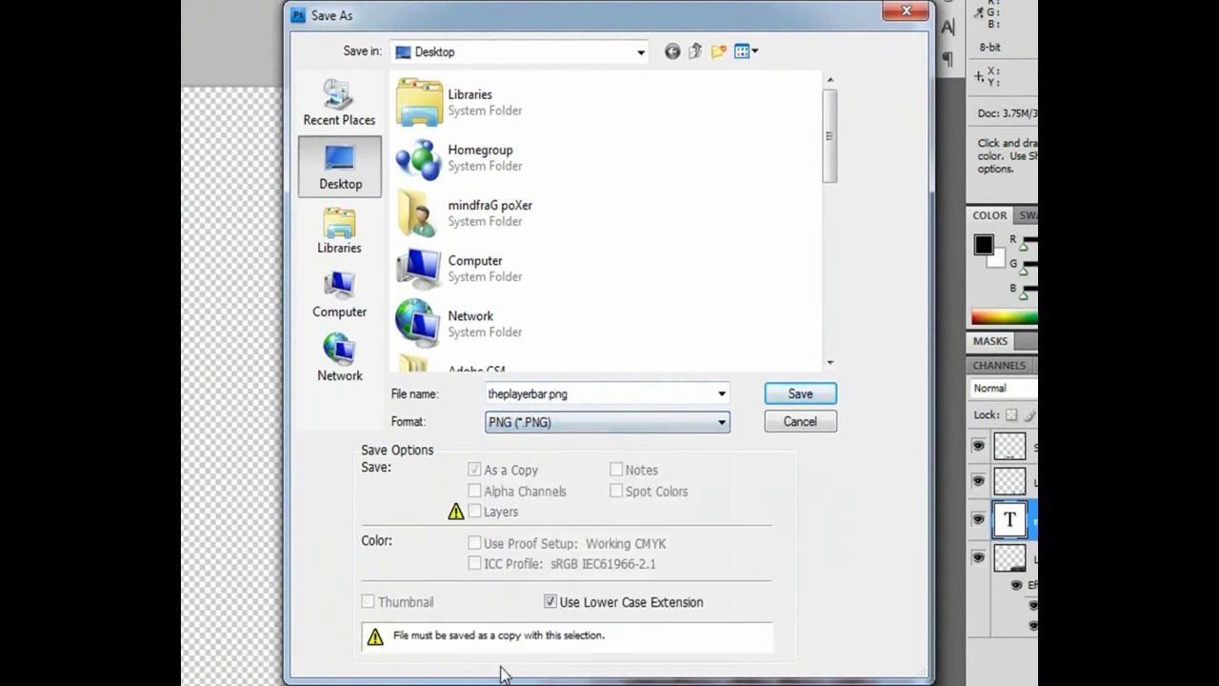
{"action": "left_click", "coordinate": [798, 396]}
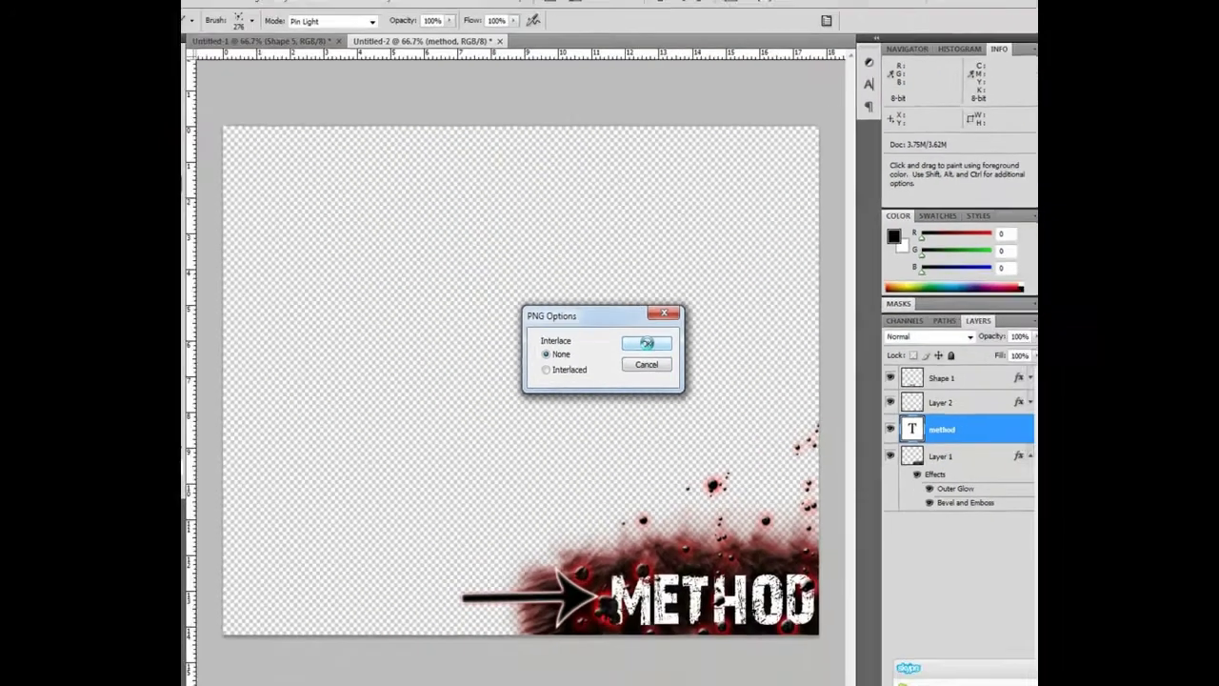
{"action": "left_click", "coordinate": [630, 397]}
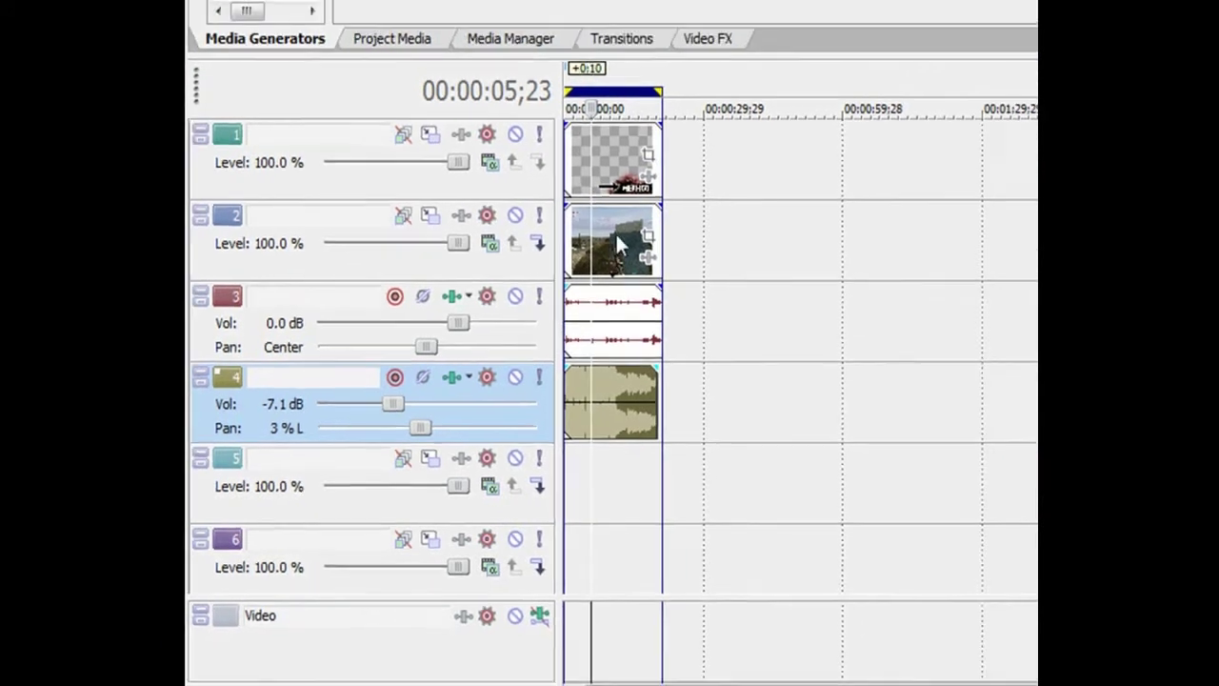
In Sony Vegas Pro, replace the overlay clip on track 1 with the theplayerbar image from the desktop
{"action": "left_click", "coordinate": [612, 160]}
{"action": "key", "text": "Delete"}
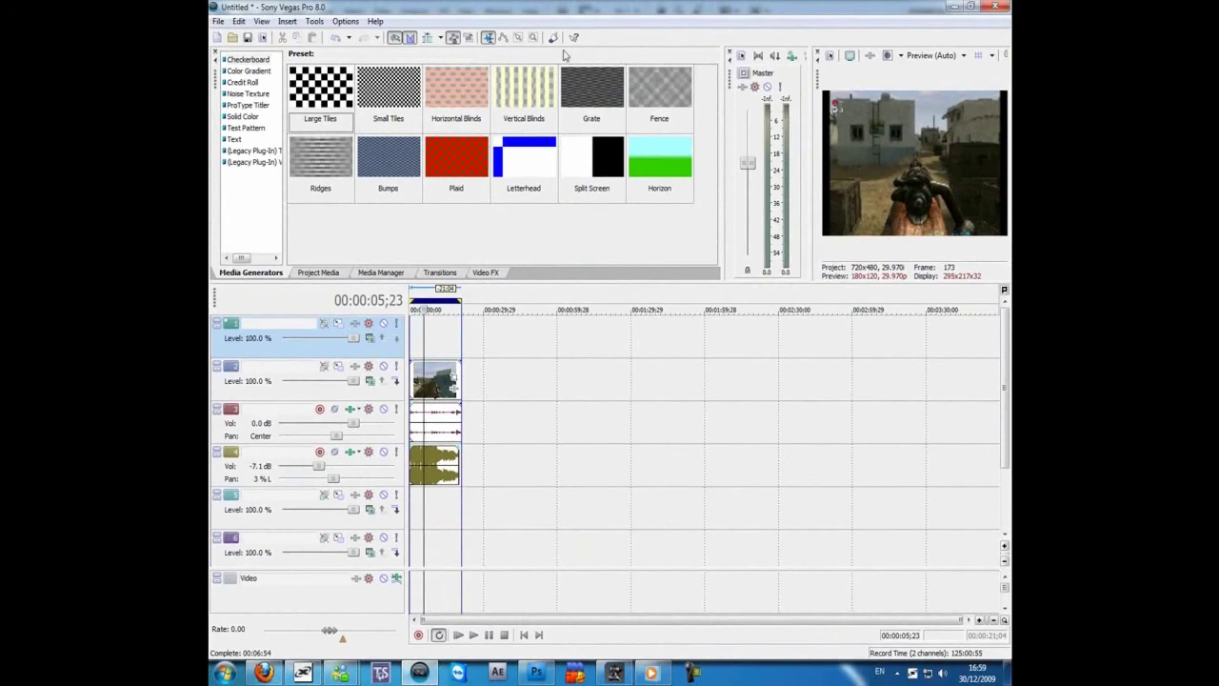
{"action": "double_click", "coordinate": [425, 7]}
{"action": "left_click", "coordinate": [974, 12]}
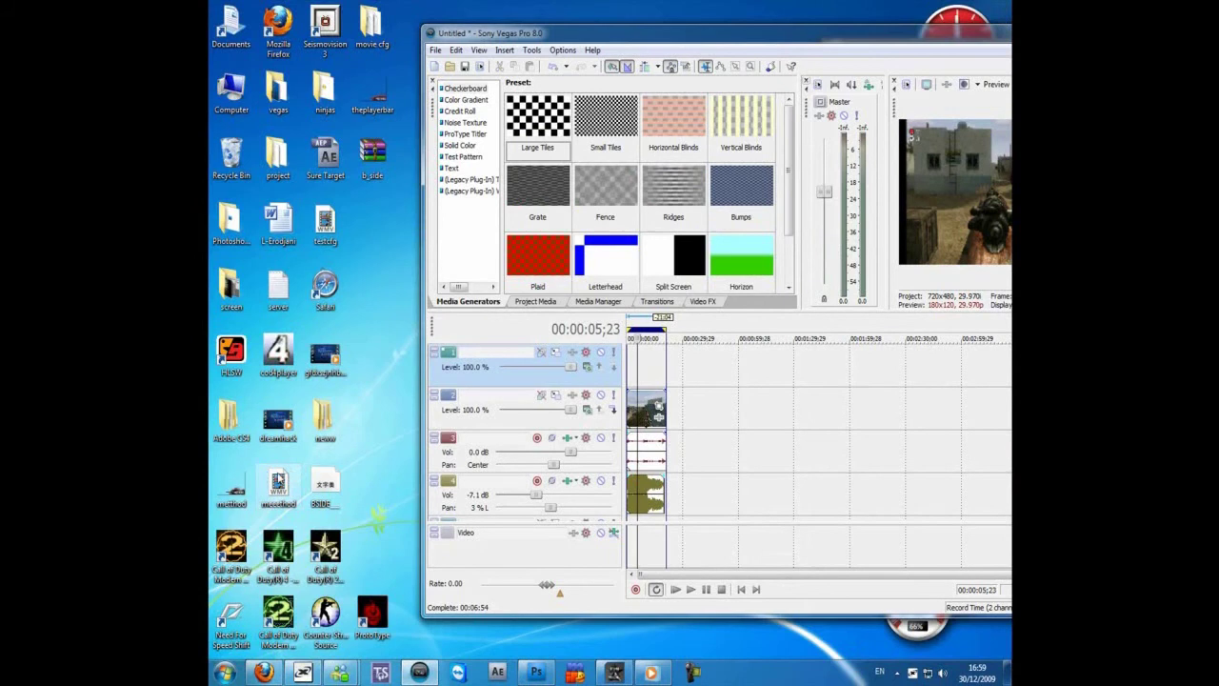
{"action": "left_click", "coordinate": [231, 489]}
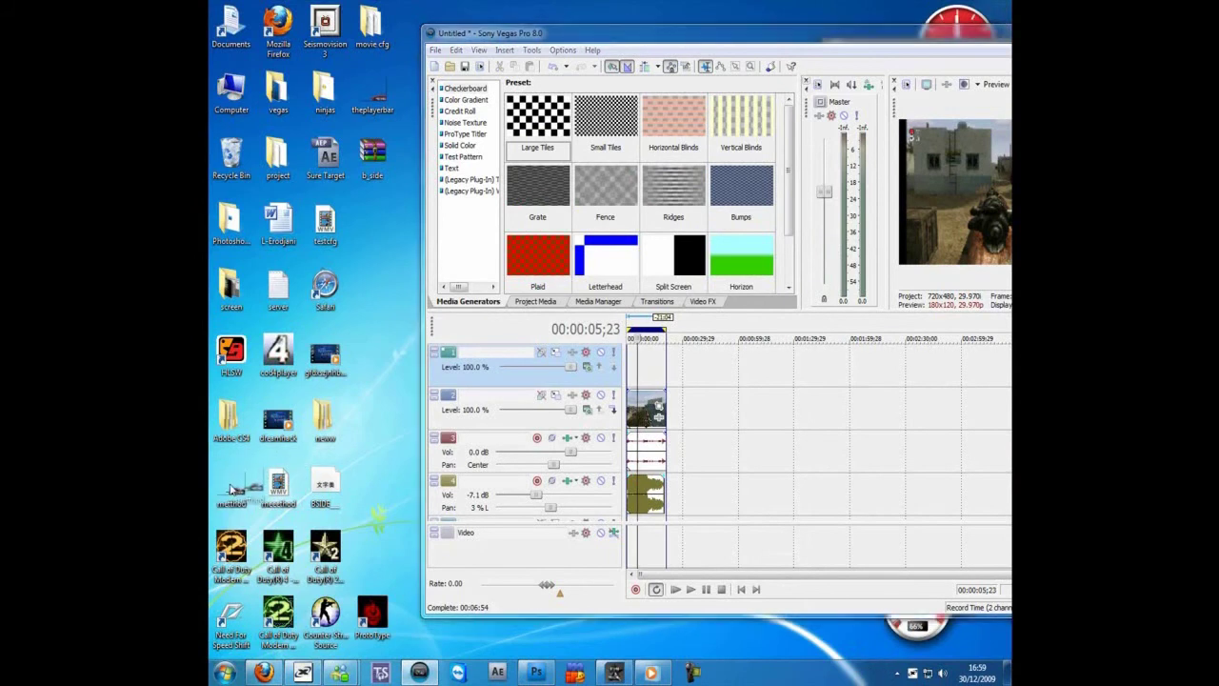
{"action": "left_click_drag", "start_coordinate": [374, 95], "coordinate": [633, 367]}
{"action": "double_click", "coordinate": [611, 40]}
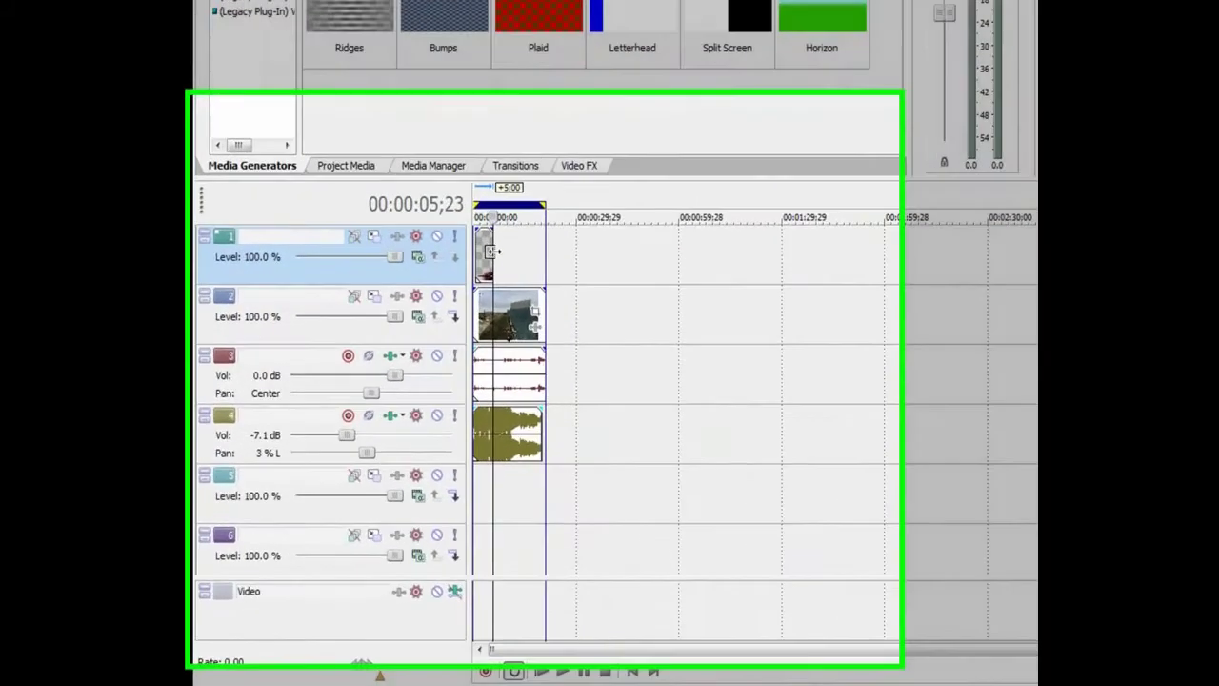
Extend the theplayerbar clip to the end of the gameplay video and place the playhead at 00:00:06;26
{"action": "left_click_drag", "start_coordinate": [424, 335], "coordinate": [439, 334]}
{"action": "left_click_drag", "start_coordinate": [571, 188], "coordinate": [608, 188]}
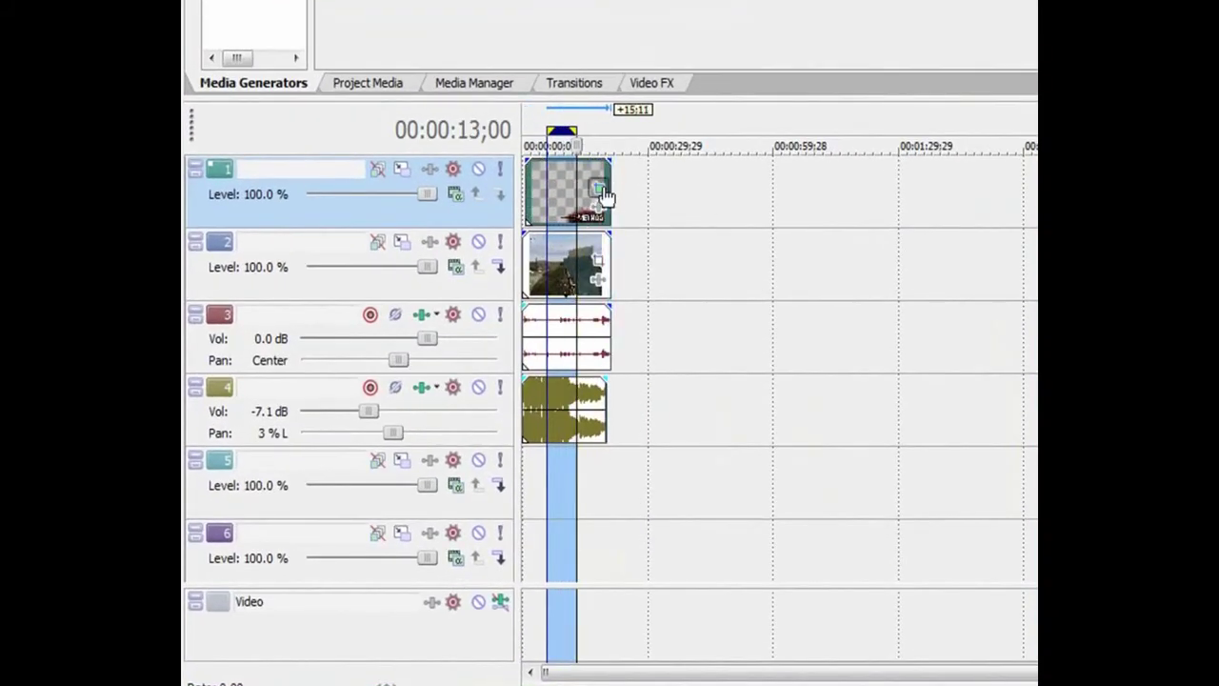
{"action": "left_click_drag", "start_coordinate": [564, 138], "coordinate": [969, 143]}
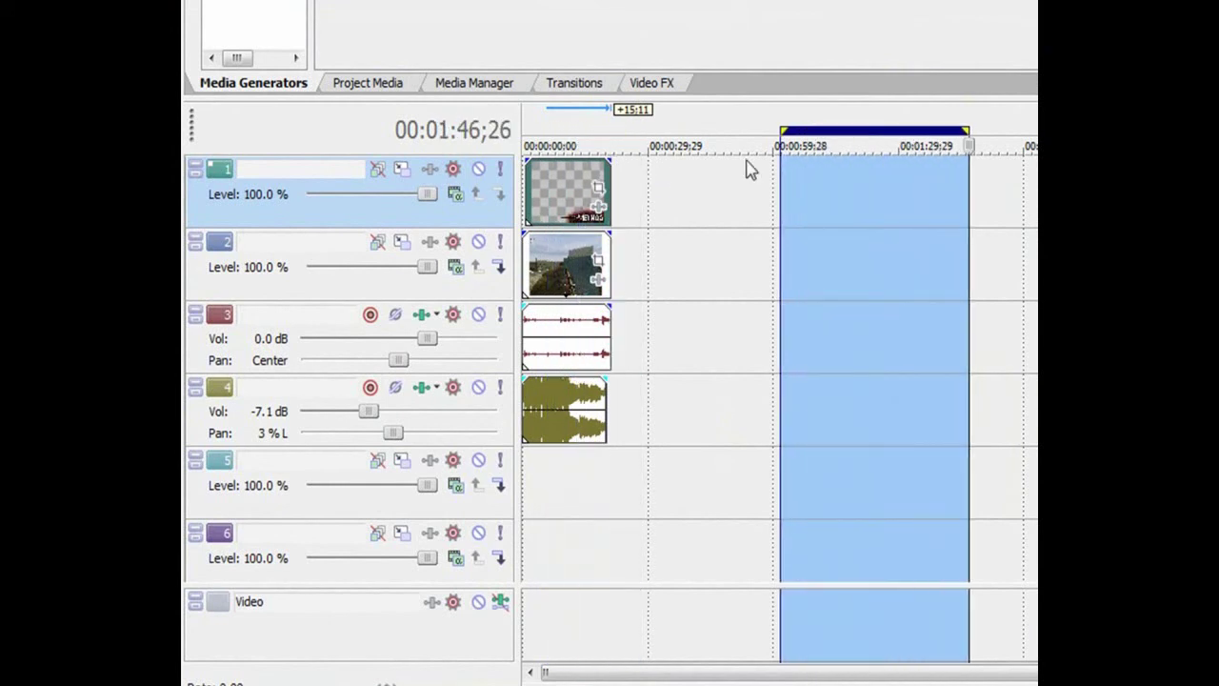
{"action": "left_click", "coordinate": [556, 133]}
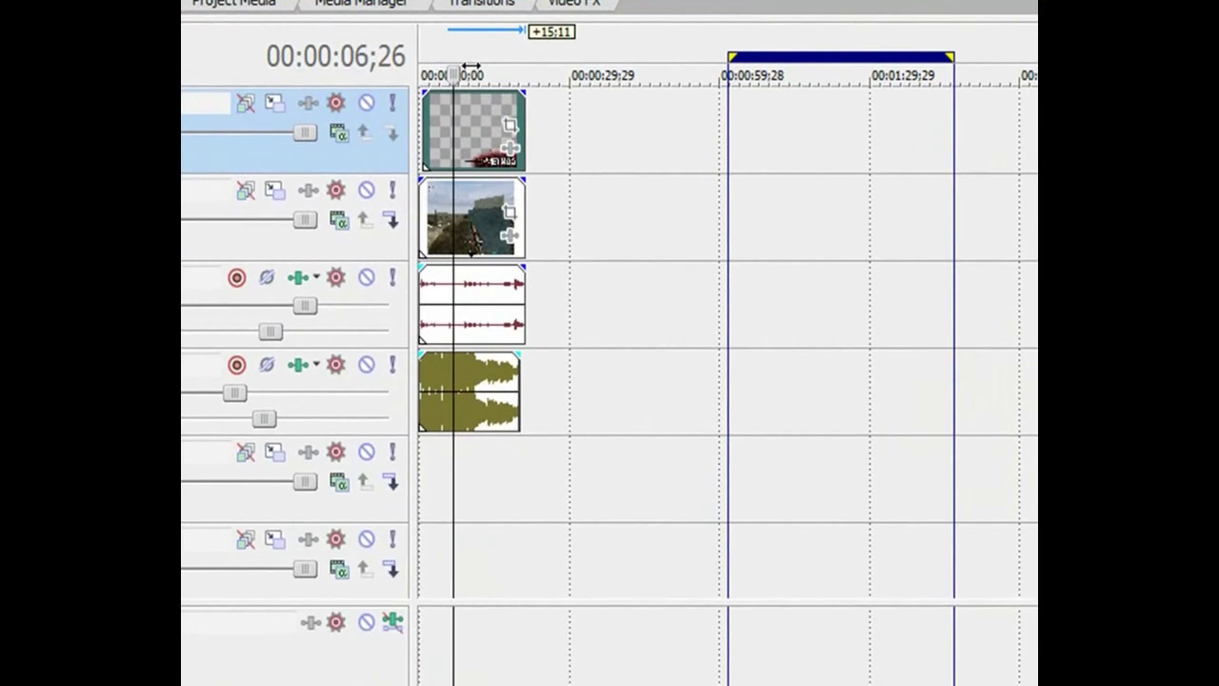
Open Event Pan/Crop for the theplayerbar clip, shrink the crop frame and shift its centre to about 521.7, 484.9
{"action": "left_click", "coordinate": [548, 153]}
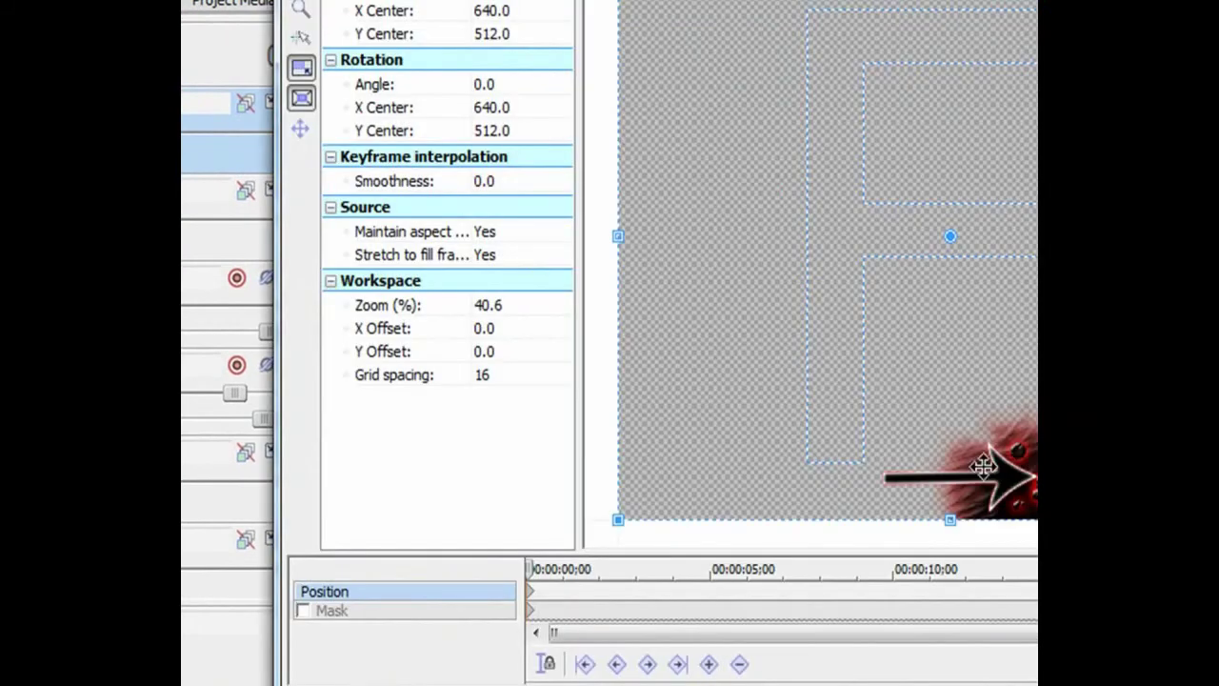
{"action": "left_click_drag", "start_coordinate": [1218, 519], "coordinate": [1021, 328]}
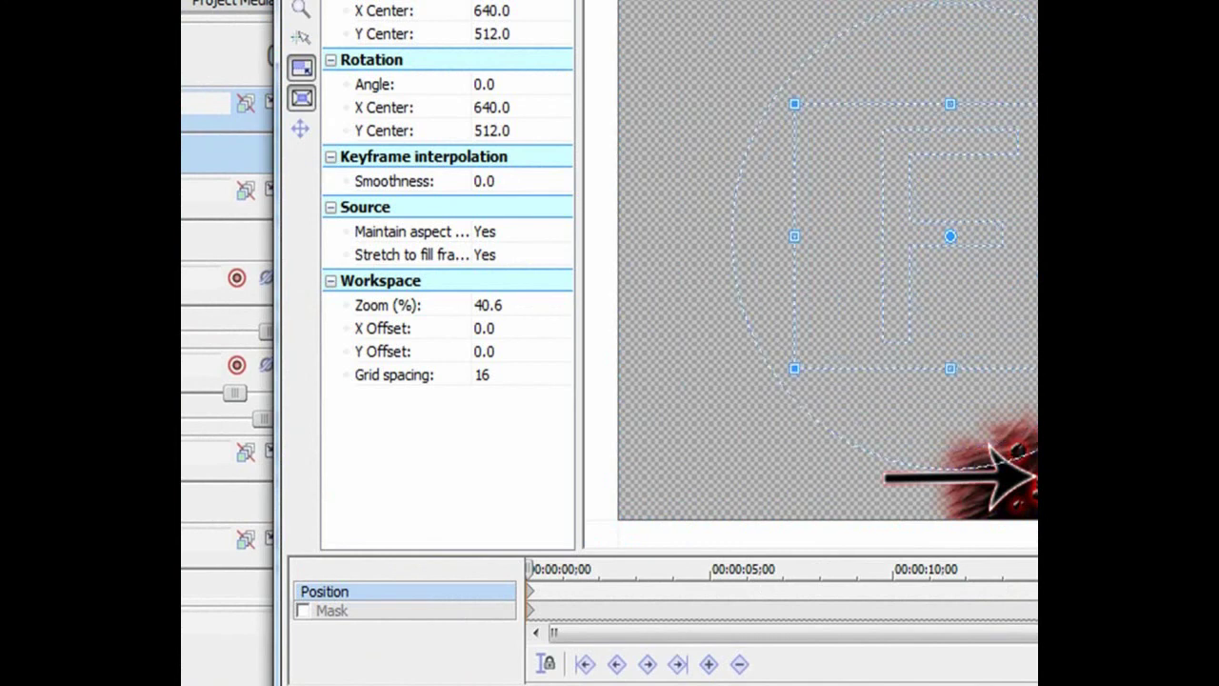
{"action": "left_click_drag", "start_coordinate": [945, 276], "coordinate": [848, 191]}
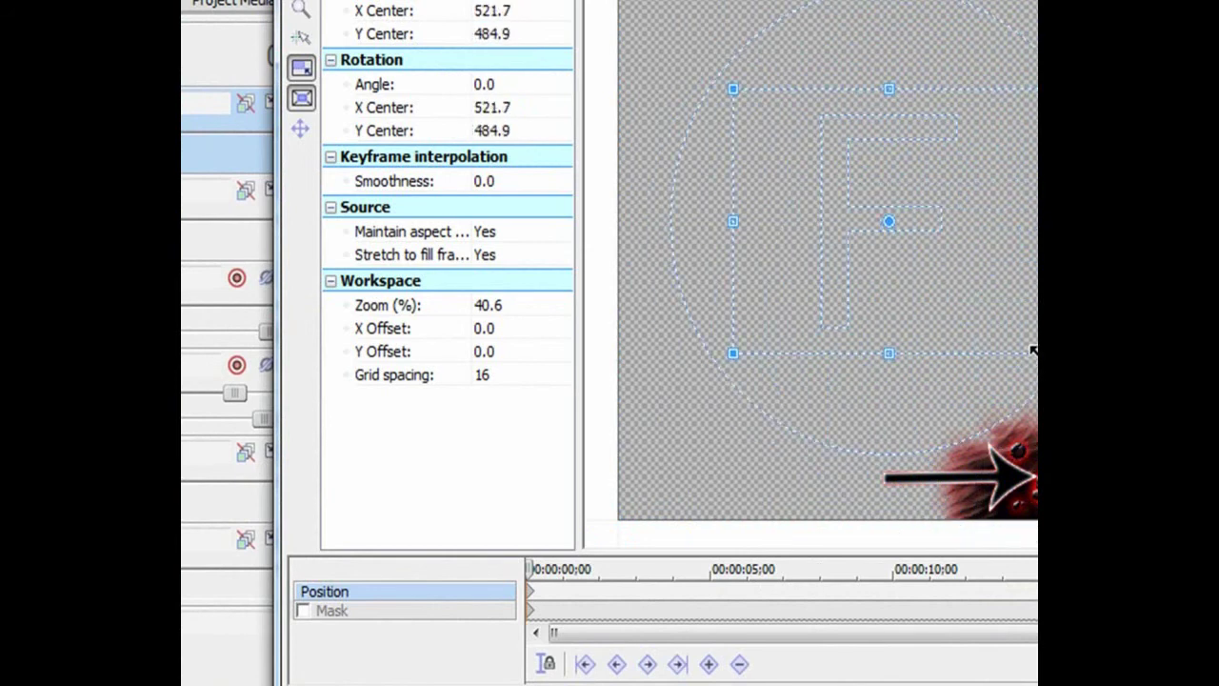
Resize the crop frame to about 1,154 x 923 and centre it at about 672, 475
{"action": "left_click_drag", "start_coordinate": [1034, 350], "coordinate": [1210, 502]}
{"action": "left_click_drag", "start_coordinate": [1095, 315], "coordinate": [1153, 324]}
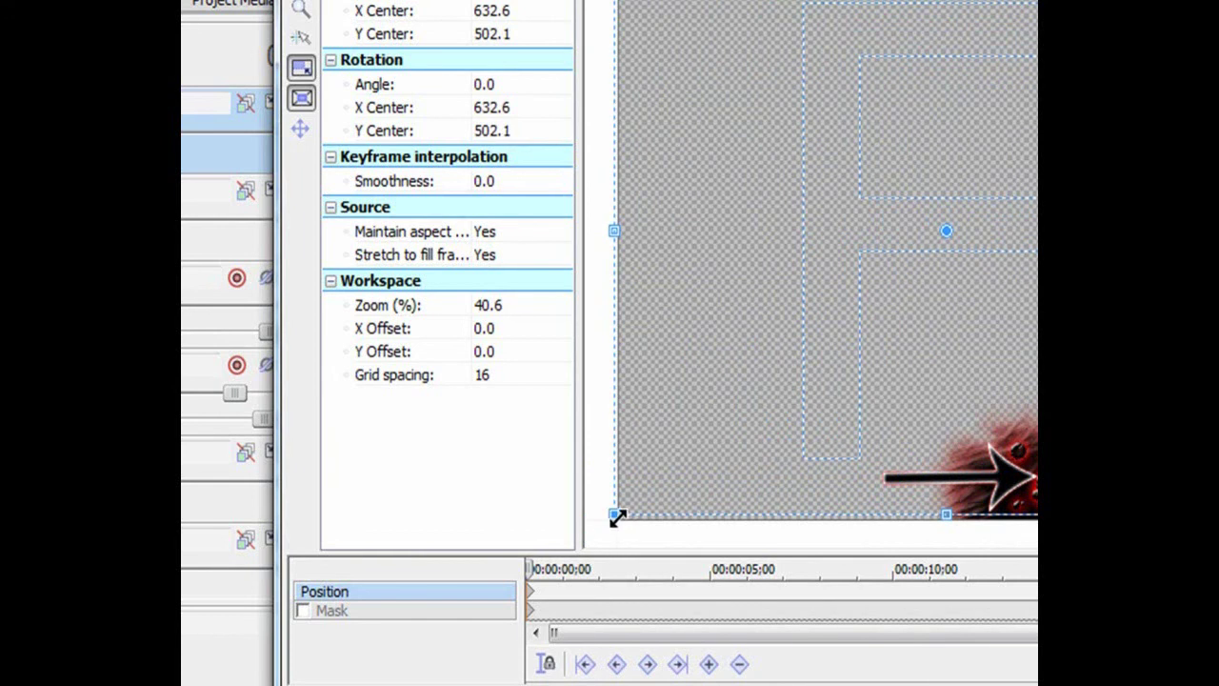
{"action": "left_click_drag", "start_coordinate": [617, 517], "coordinate": [637, 490]}
{"action": "left_click_drag", "start_coordinate": [775, 395], "coordinate": [810, 339]}
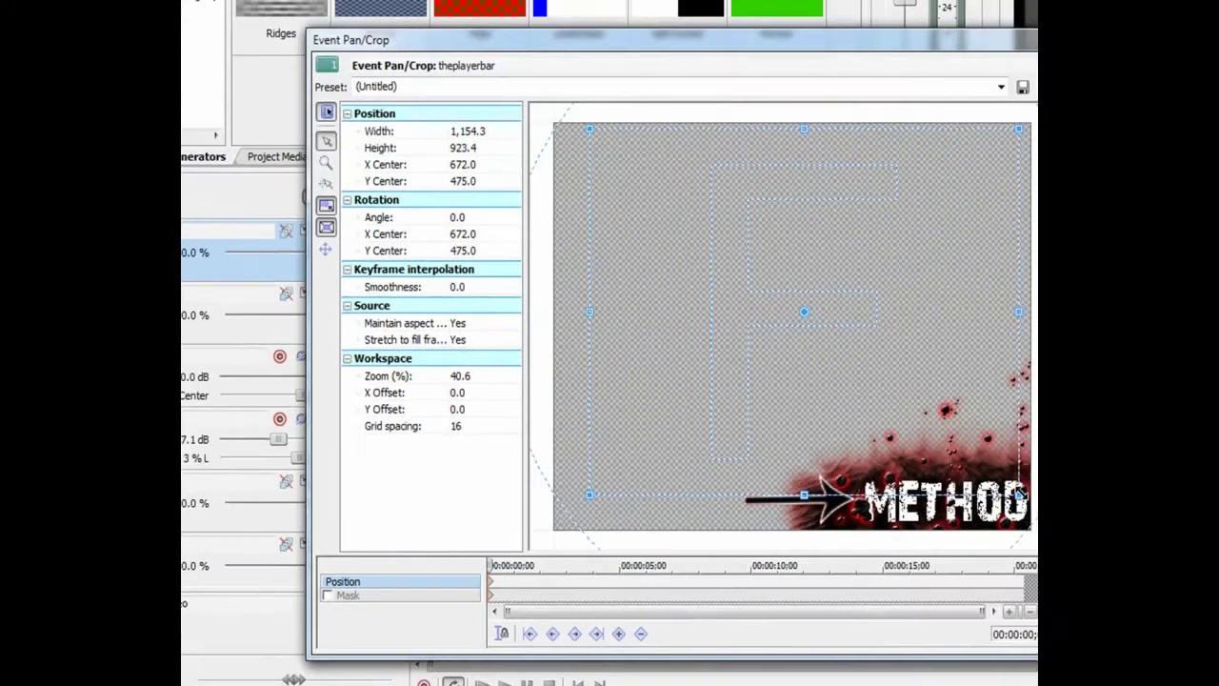
Enlarge the crop frame to about 1,282.5 x 1,026 centred near 637.5, 514.5, close Event Pan/Crop and move the playhead to 00:00:07;09
{"action": "left_click_drag", "start_coordinate": [1015, 495], "coordinate": [1030, 507]}
{"action": "left_click_drag", "start_coordinate": [801, 486], "coordinate": [838, 544]}
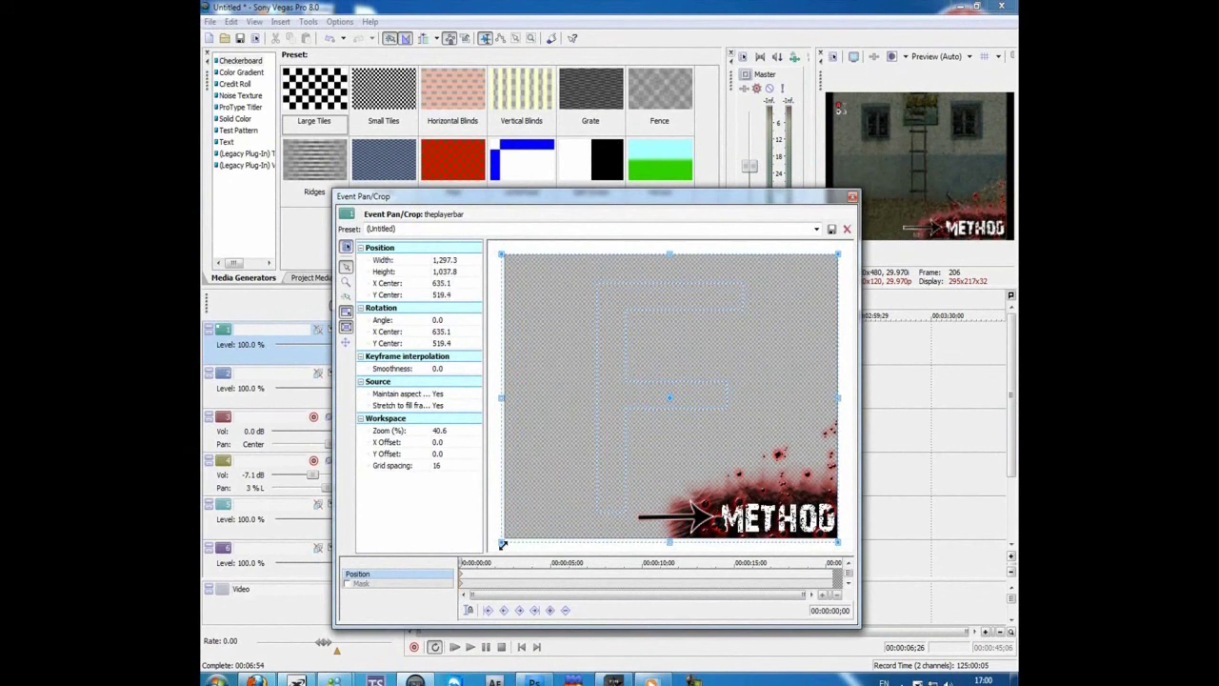
{"action": "left_click_drag", "start_coordinate": [503, 544], "coordinate": [504, 541]}
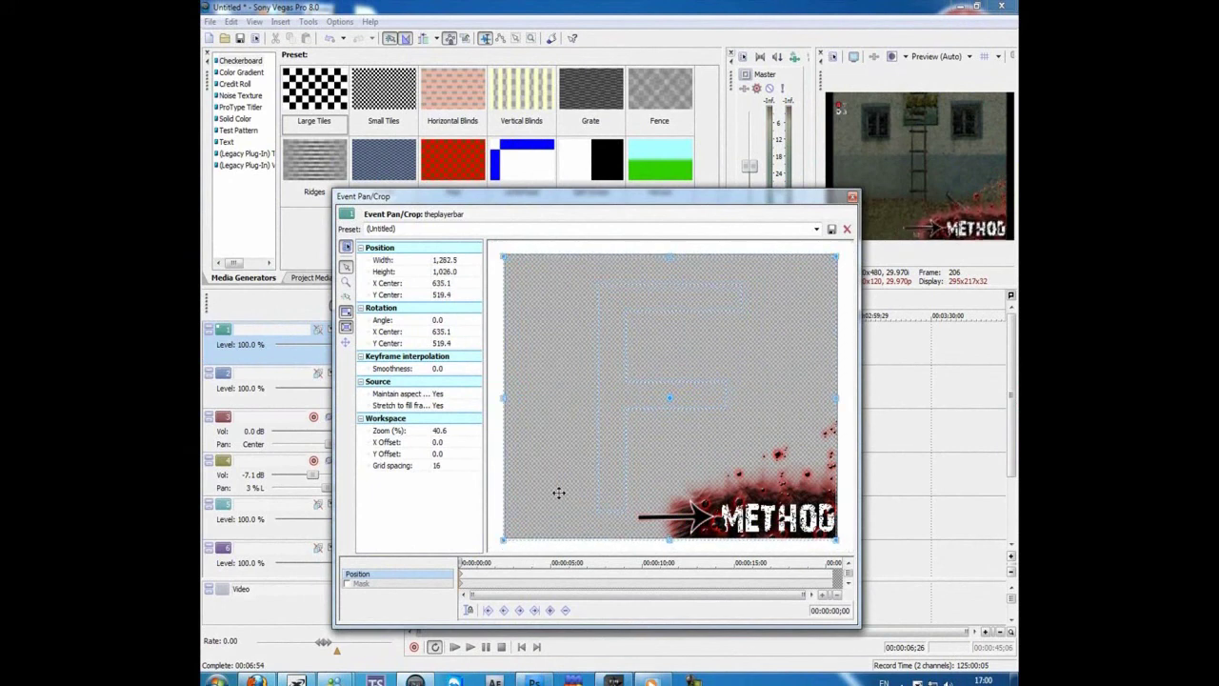
{"action": "left_click_drag", "start_coordinate": [559, 493], "coordinate": [560, 492]}
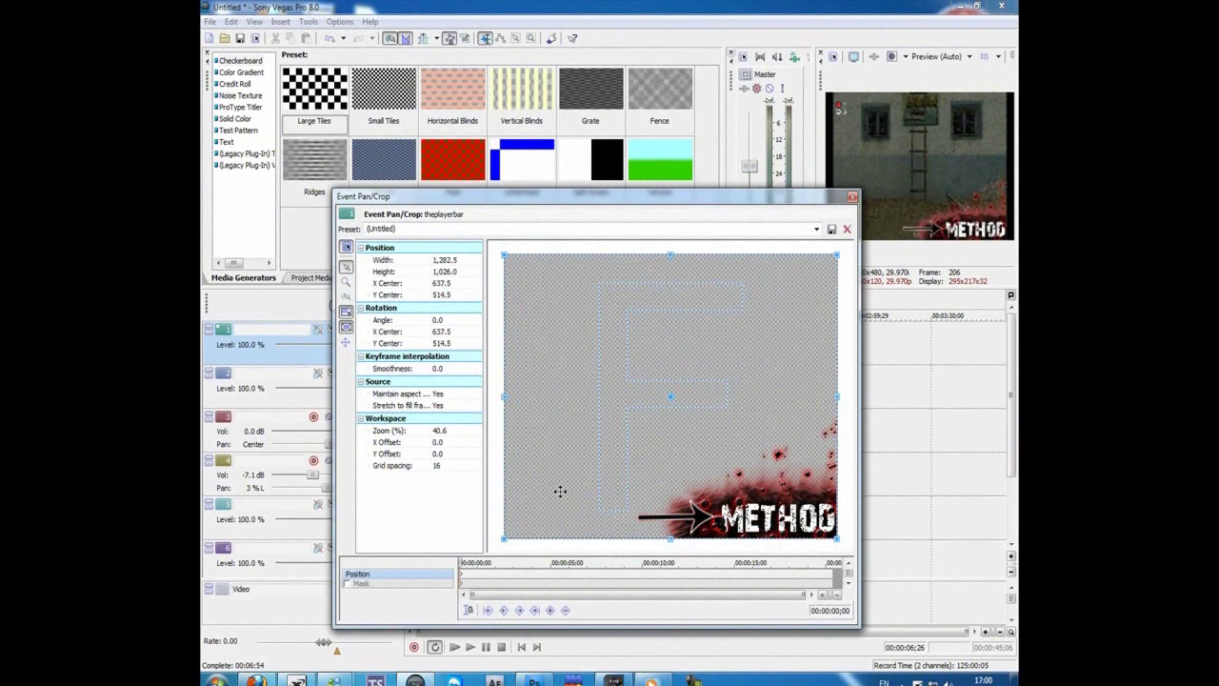
{"action": "left_click", "coordinate": [852, 199]}
{"action": "left_click_drag", "start_coordinate": [429, 315], "coordinate": [427, 315]}
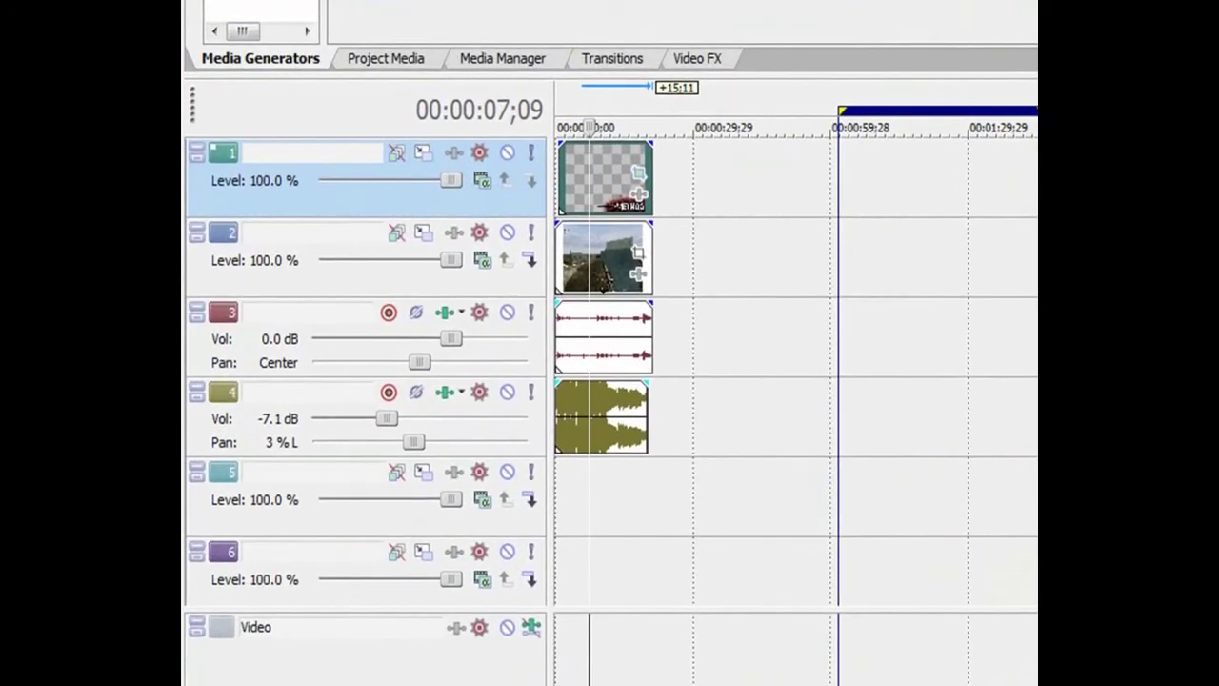